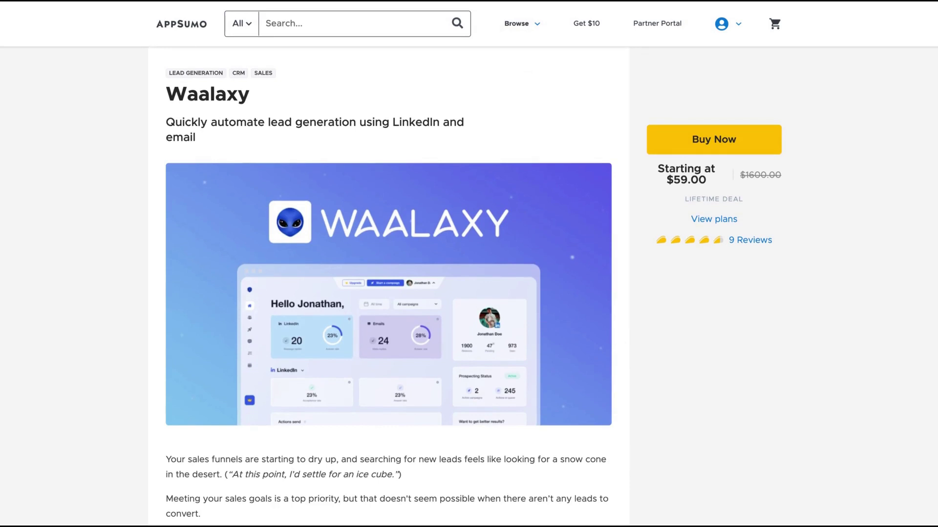
Highlight the 'Alternative to: Lemlist' line in the Waalaxy deal description
scroll(693, 325, down, 13)
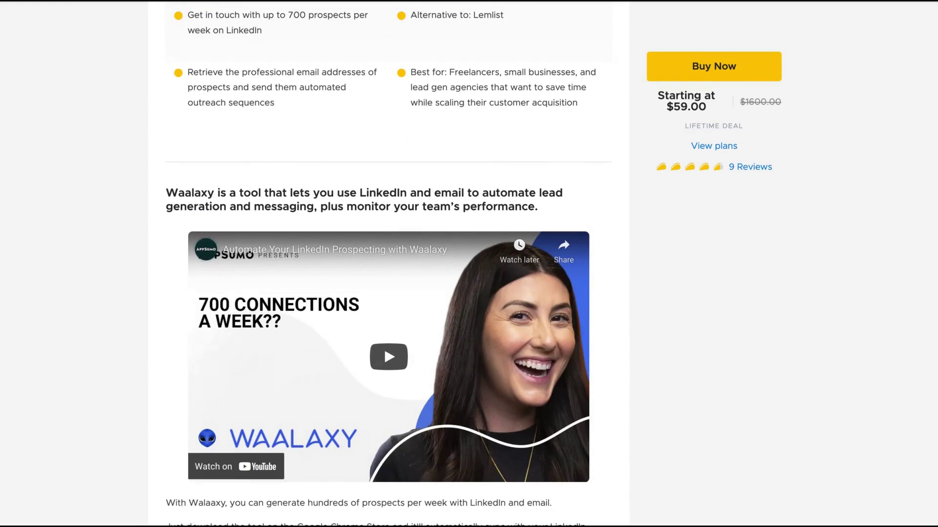
scroll(510, 265, up, 5)
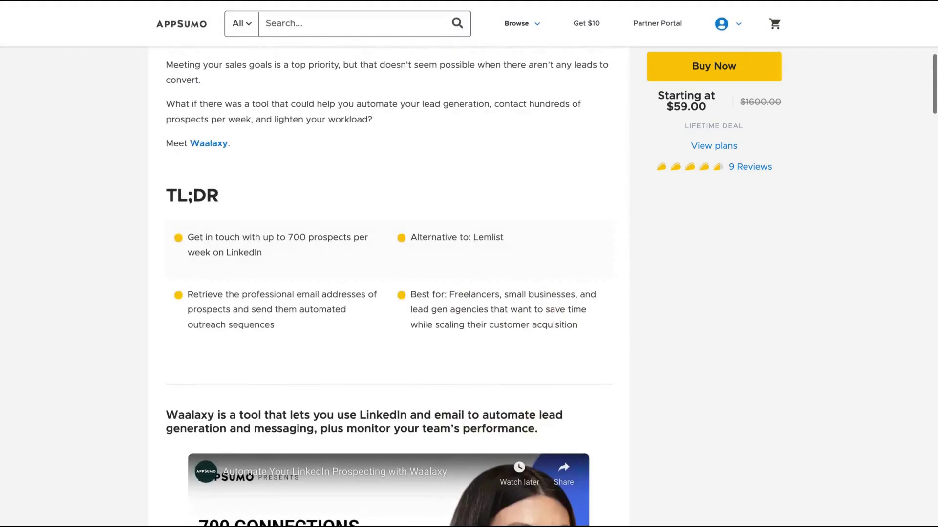
triple_click(506, 239)
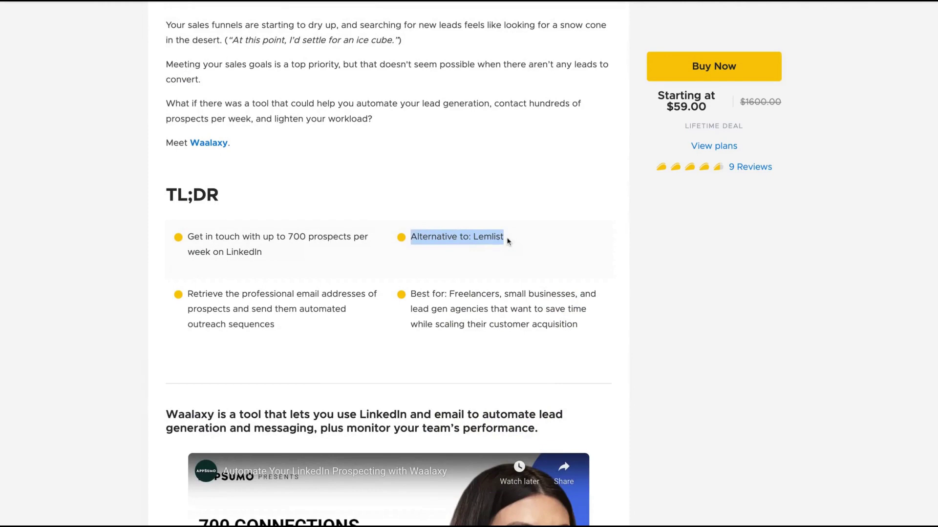
scroll(602, 276, up, 7)
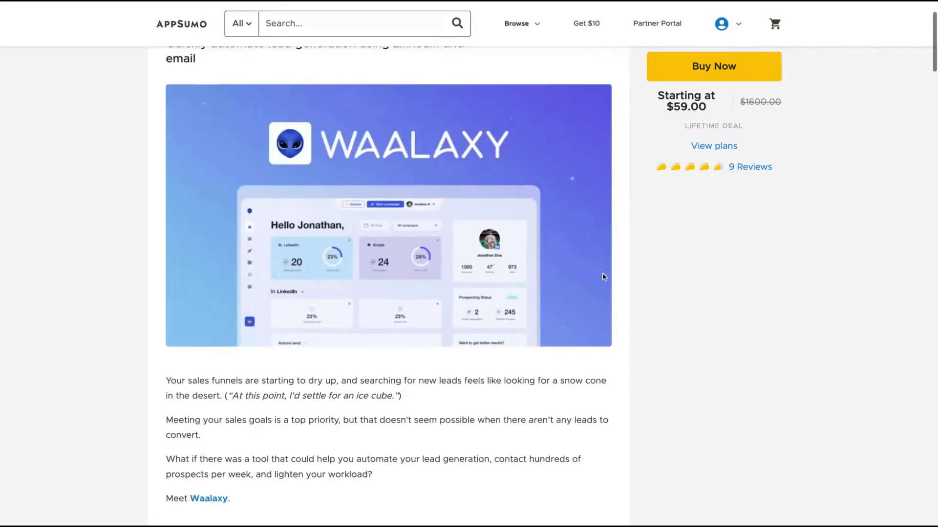
scroll(604, 318, up, 2)
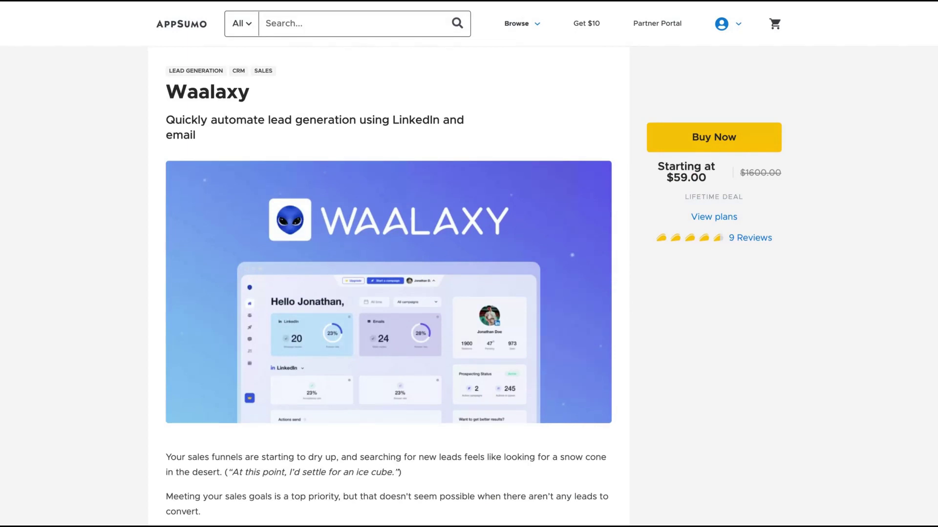
Scroll down the deal description to the Plans and Features section
scroll(586, 361, down, 3)
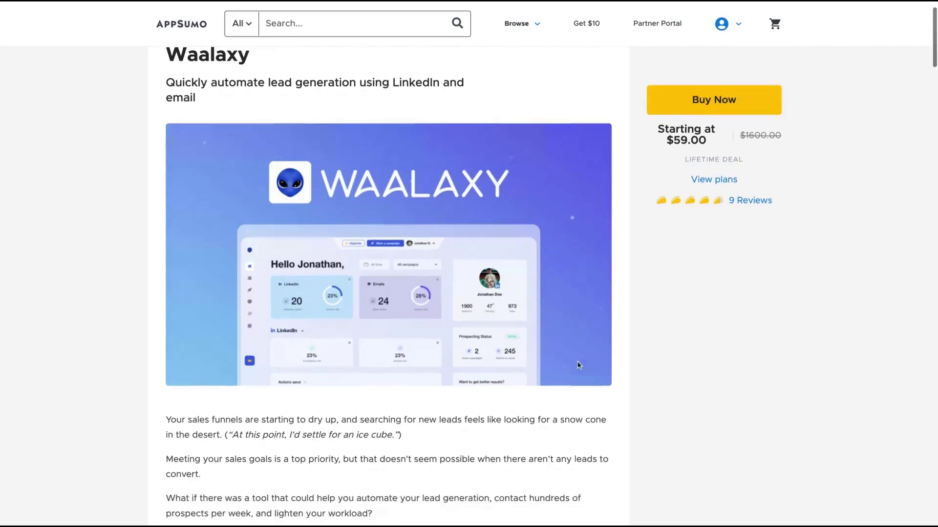
scroll(621, 364, down, 6)
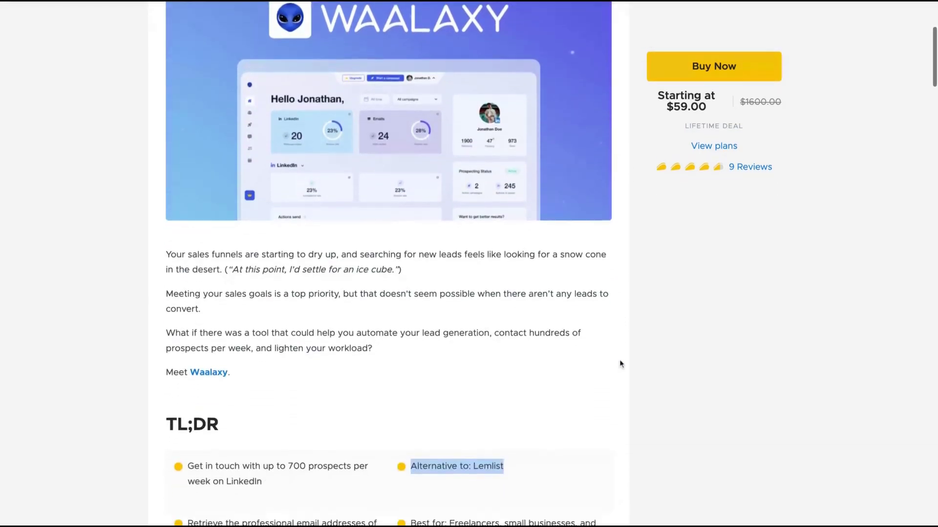
scroll(620, 385, down, 10)
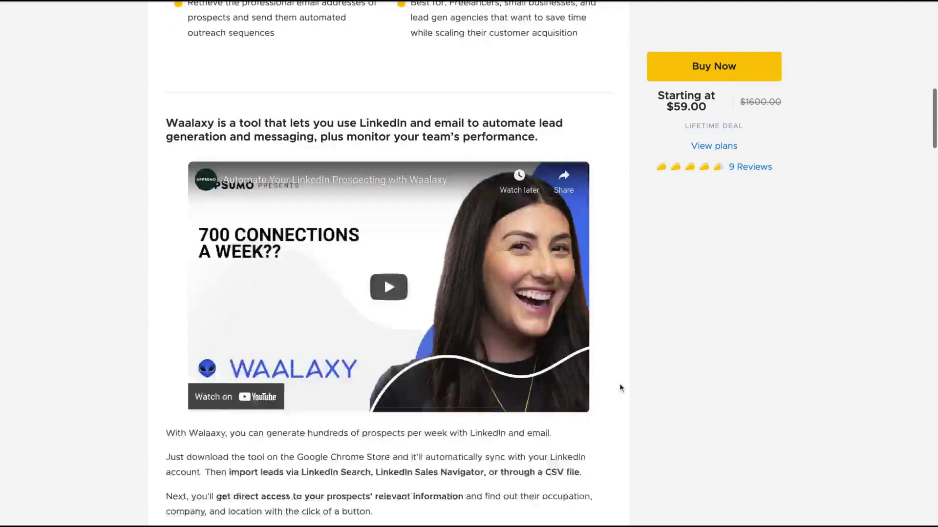
scroll(621, 388, down, 15)
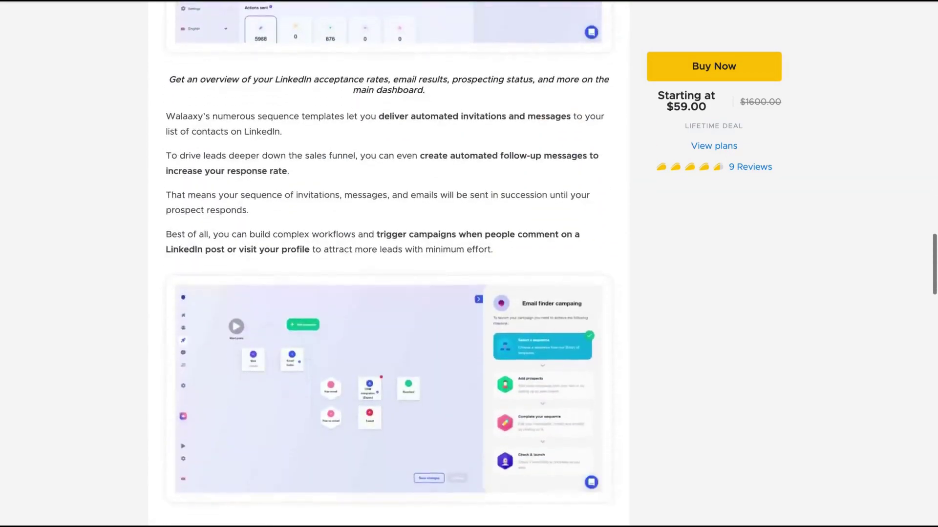
scroll(621, 389, down, 12)
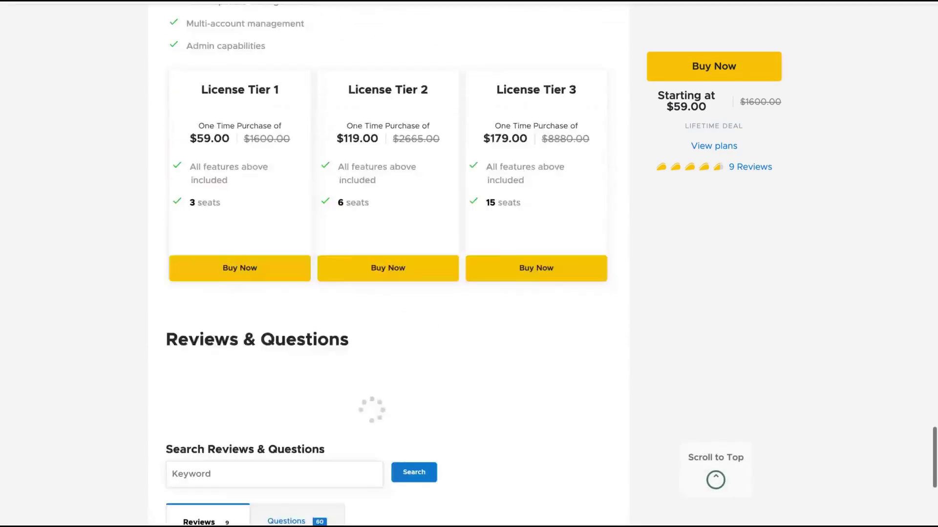
scroll(621, 389, up, 7)
scroll(620, 388, down, 3)
scroll(621, 388, up, 5)
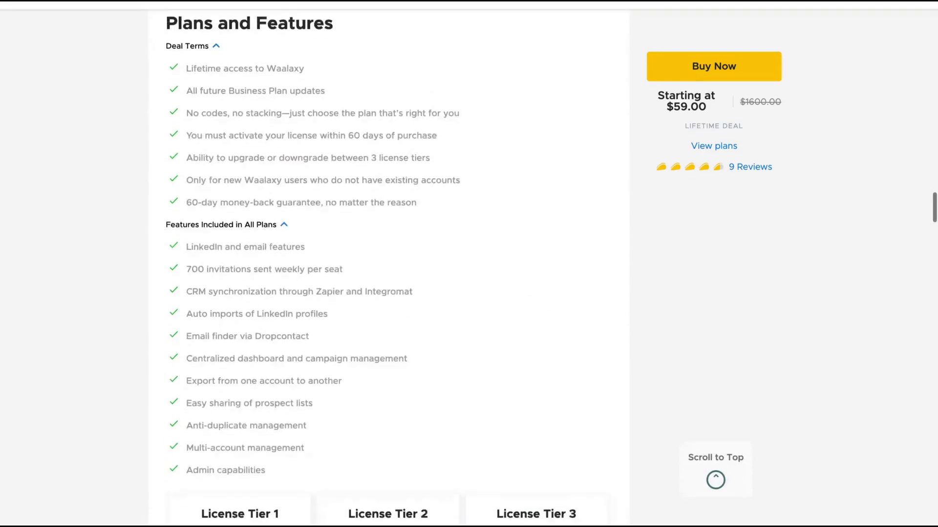
scroll(620, 388, down, 1)
scroll(335, 244, down, 3)
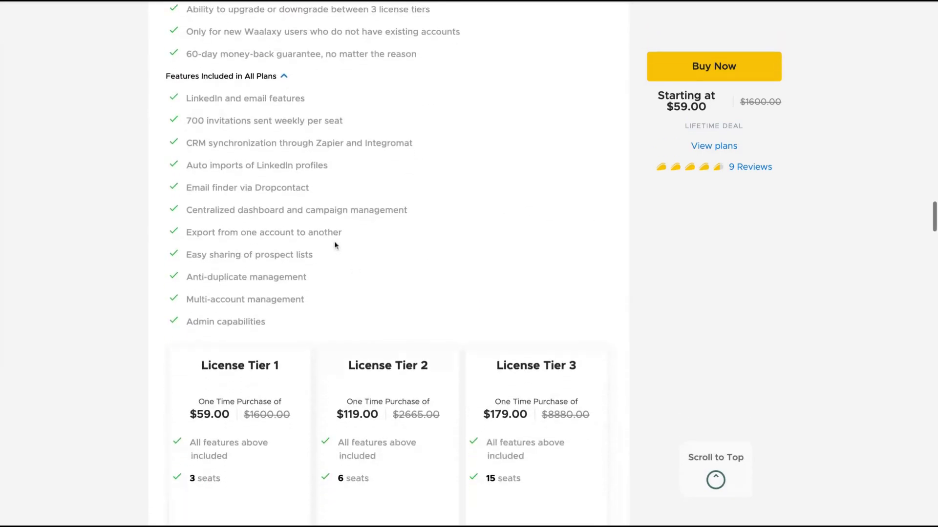
scroll(335, 245, up, 2)
Highlight the Email finder via Dropcontact feature and Business Plan term, then reach the license tiers
triple_click(189, 269)
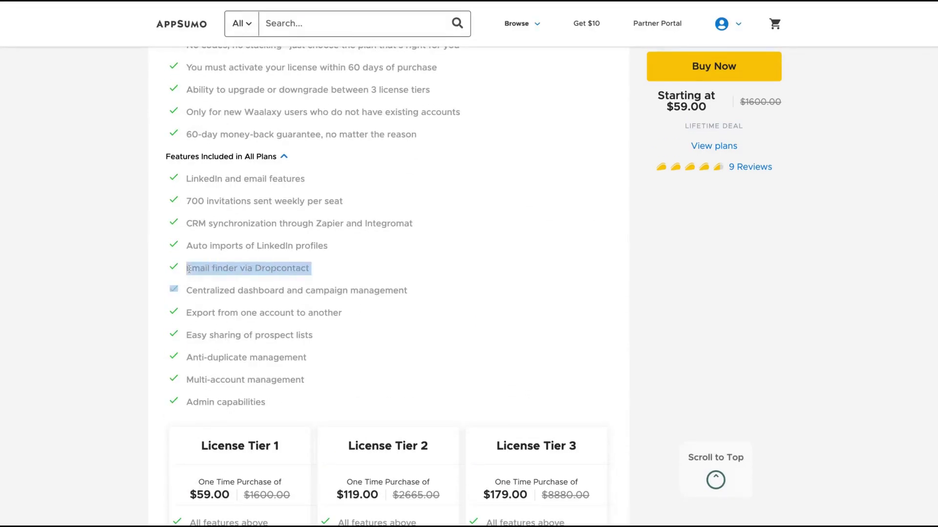
scroll(189, 269, up, 4)
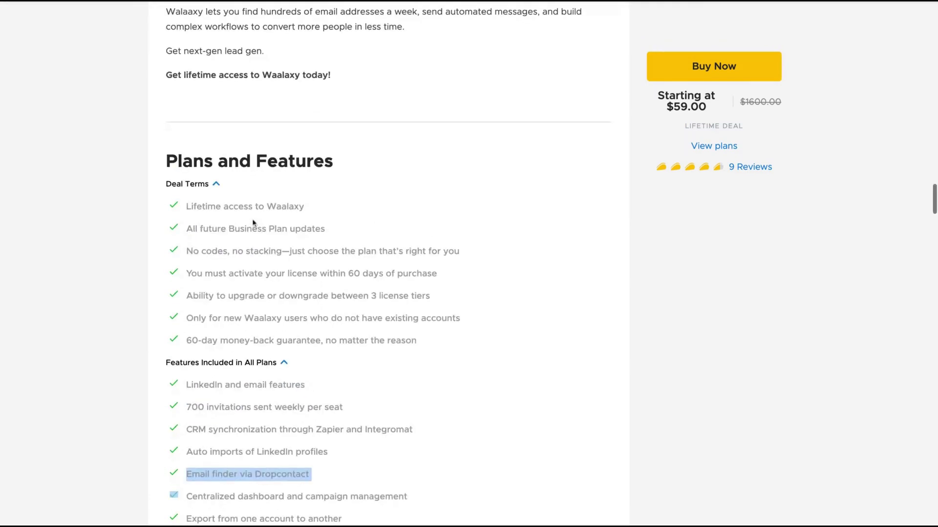
drag(228, 229, 284, 228)
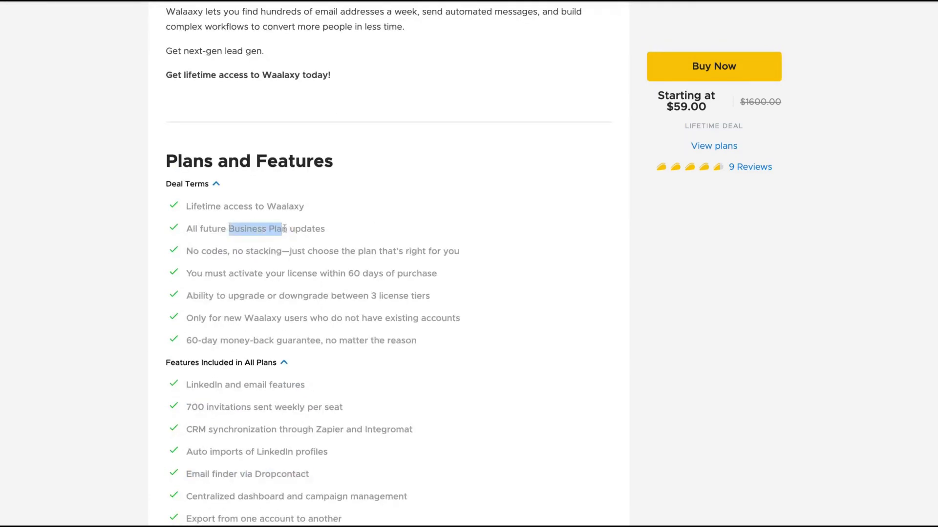
scroll(284, 228, down, 7)
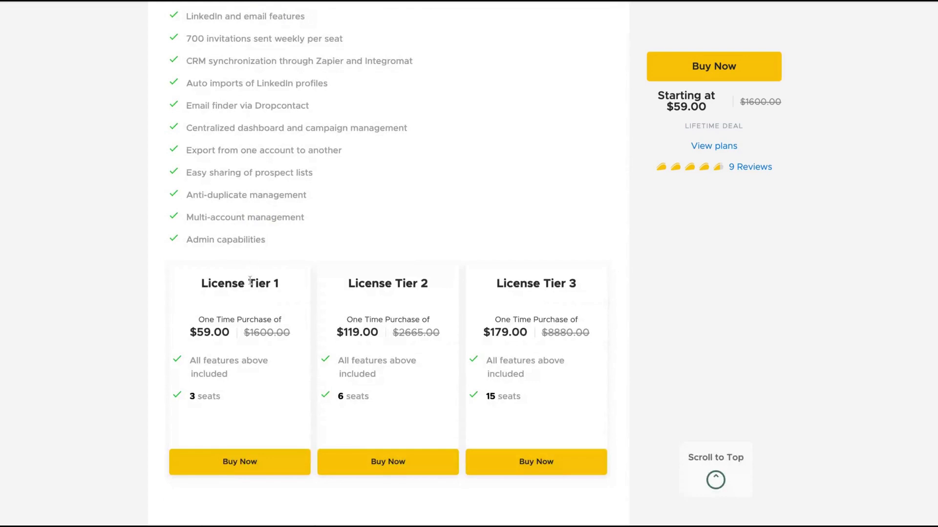
drag(249, 281, 221, 397)
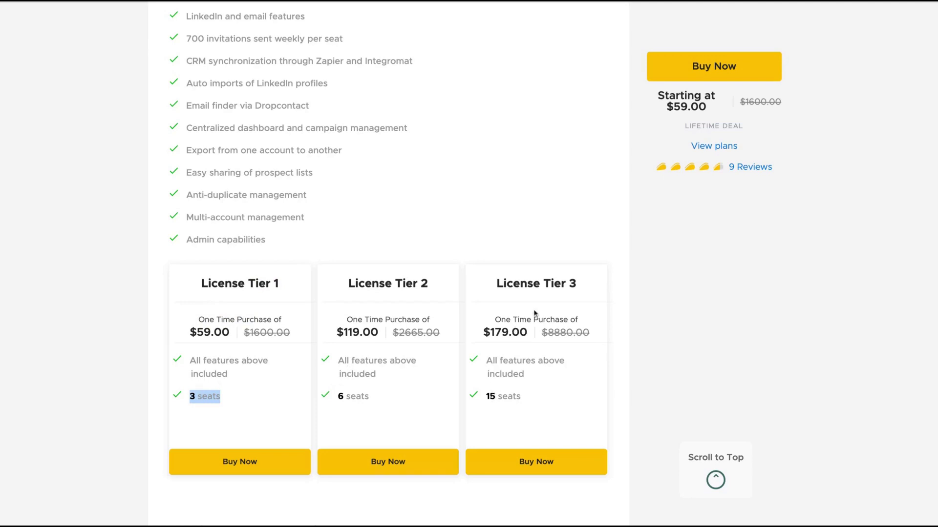
click(544, 283)
drag(576, 283, 545, 282)
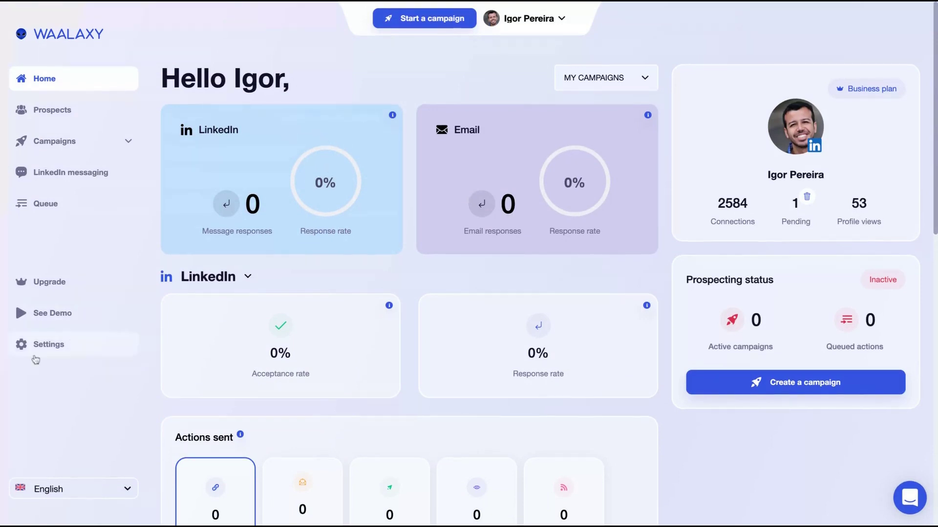
Open Waalaxy Settings and view the Email accounts page with its one connected sender
click(38, 357)
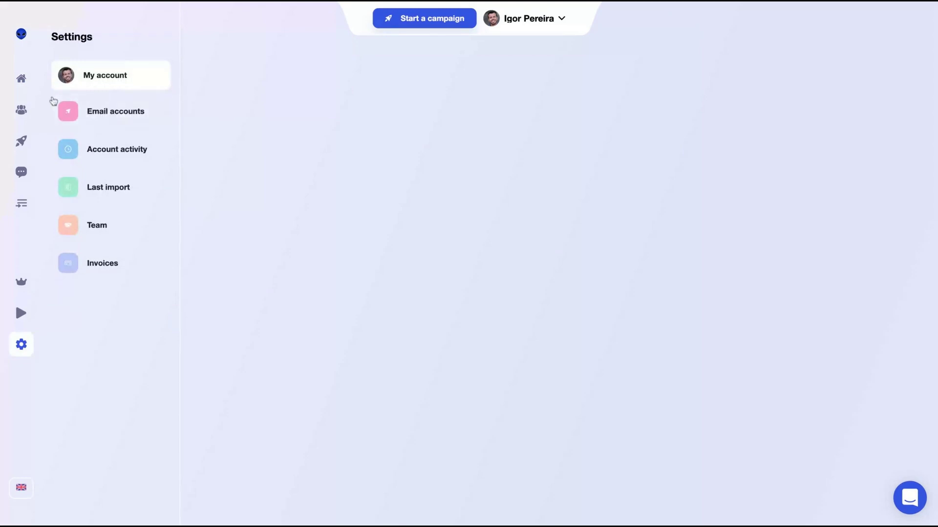
click(116, 112)
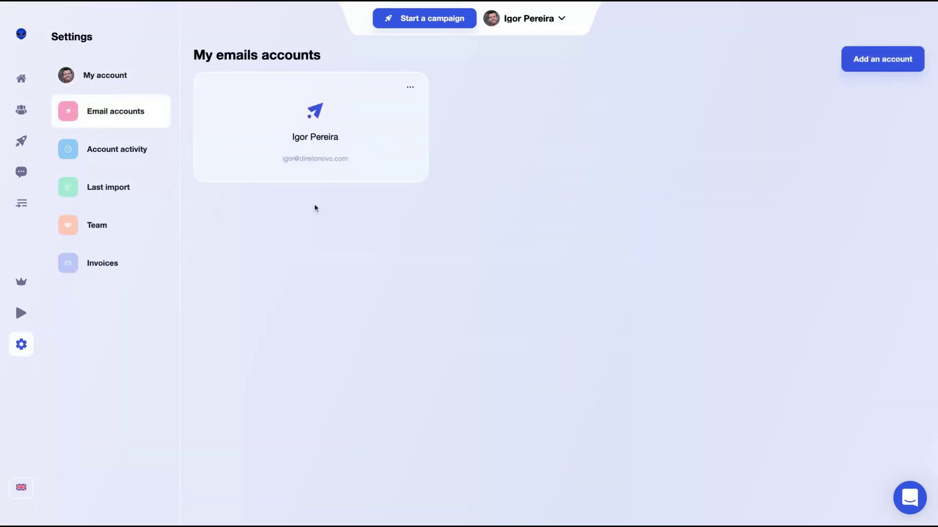
click(858, 59)
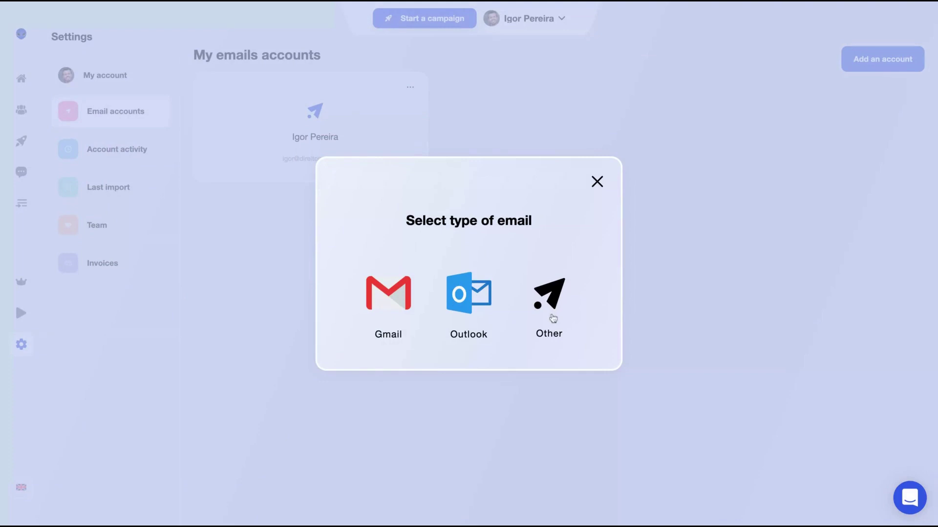
click(385, 296)
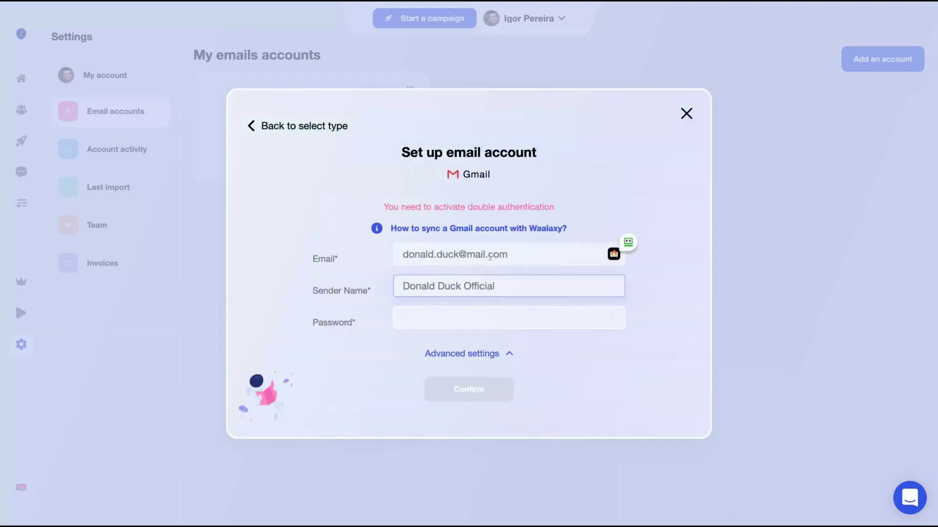
click(501, 288)
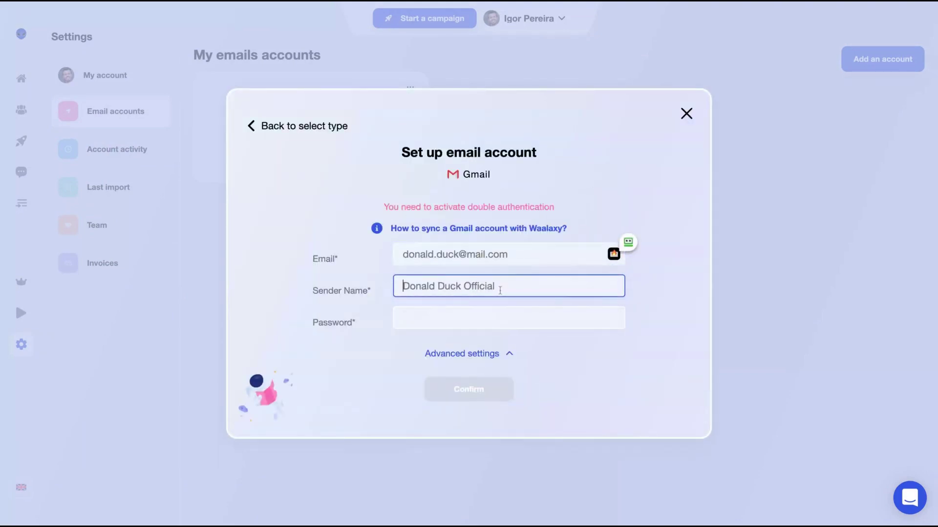
click(436, 322)
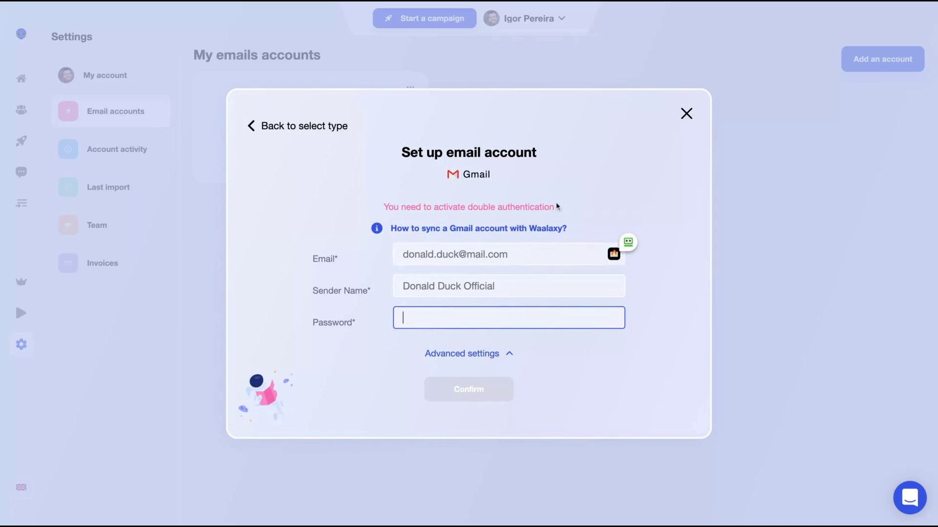
drag(383, 207, 581, 214)
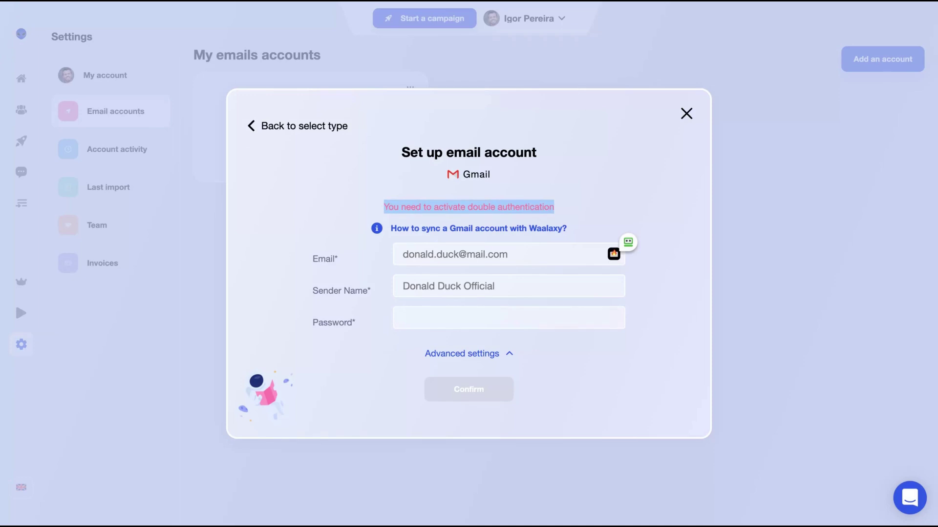
click(399, 321)
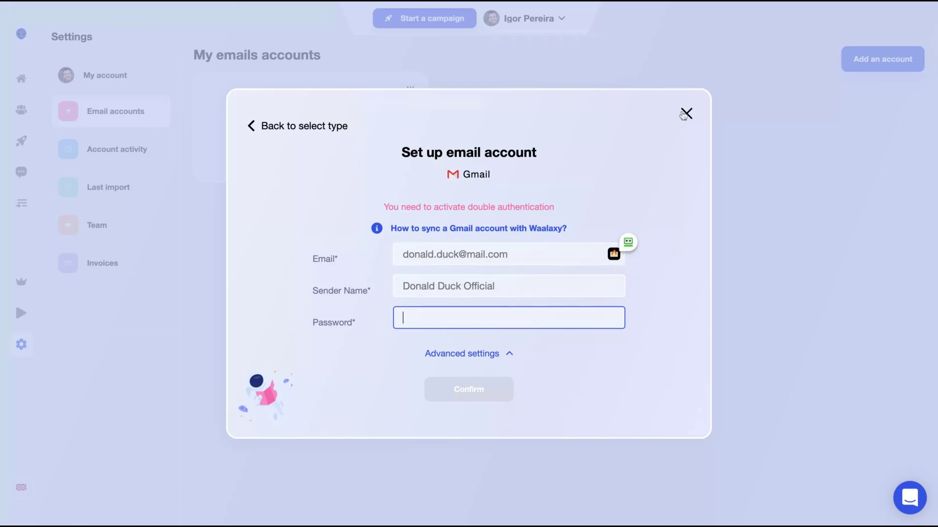
click(685, 114)
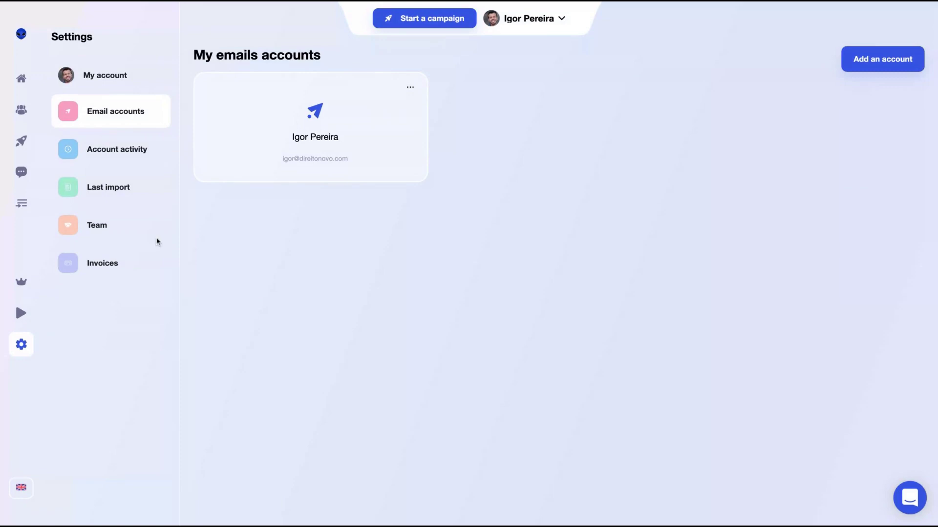
In Account activity settings, switch Sunday off as a working day
click(108, 154)
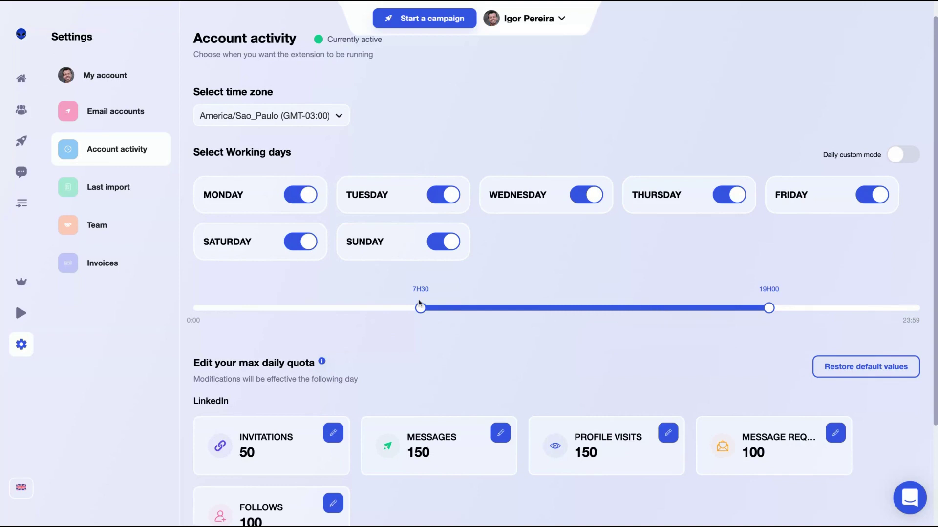
scroll(547, 240, down, 2)
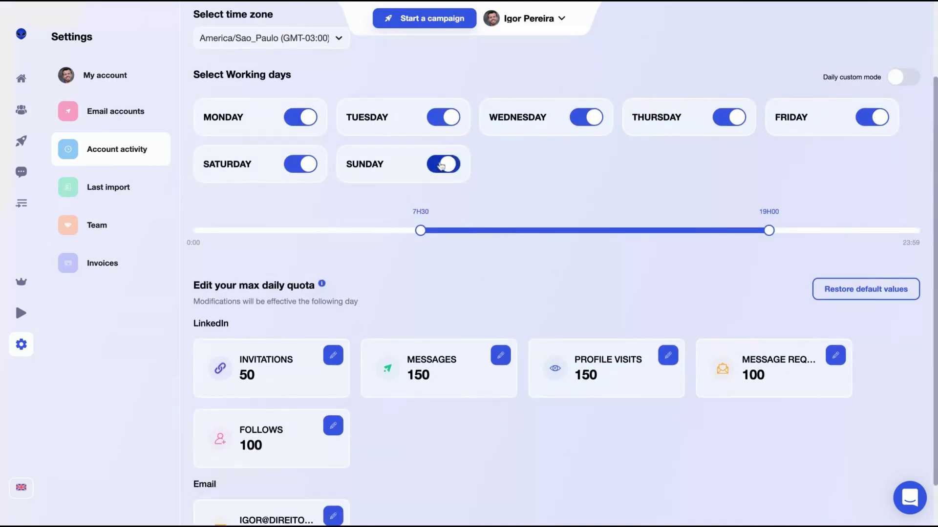
click(441, 165)
click(443, 164)
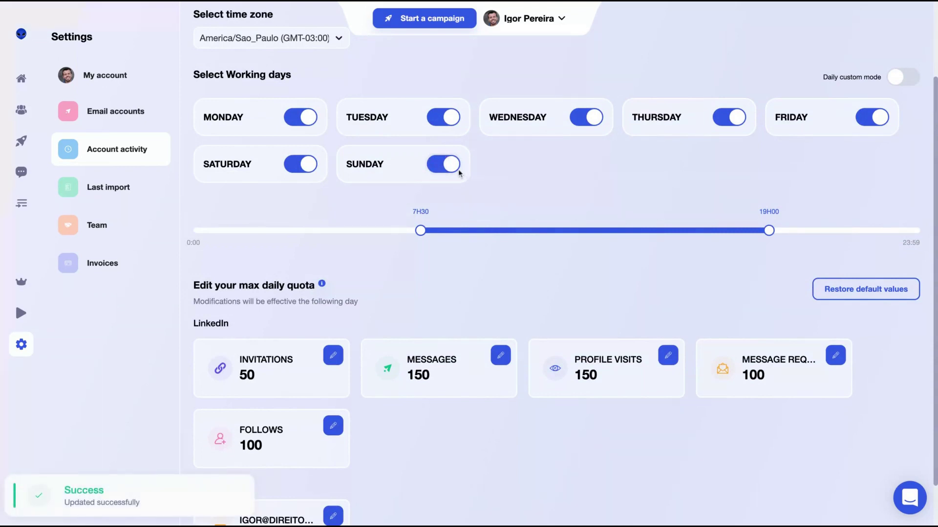
click(459, 171)
scroll(471, 175, up, 1)
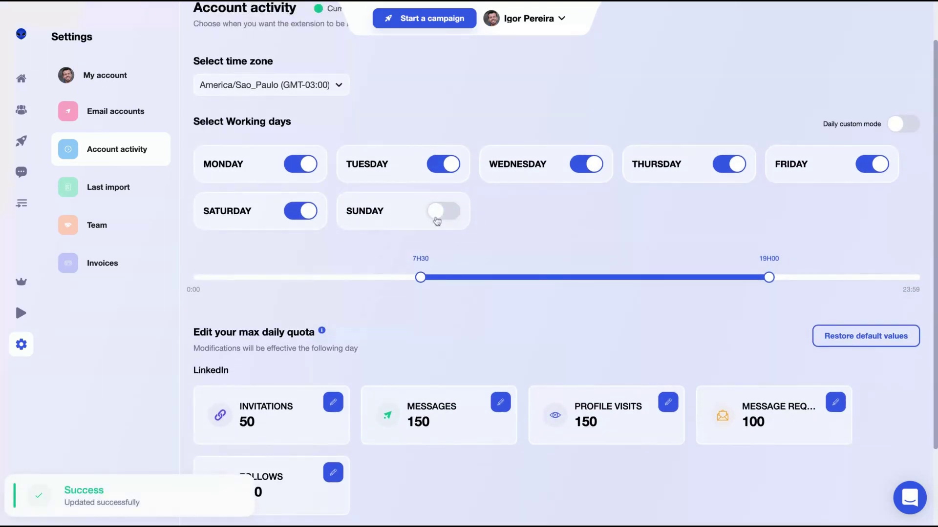
click(438, 215)
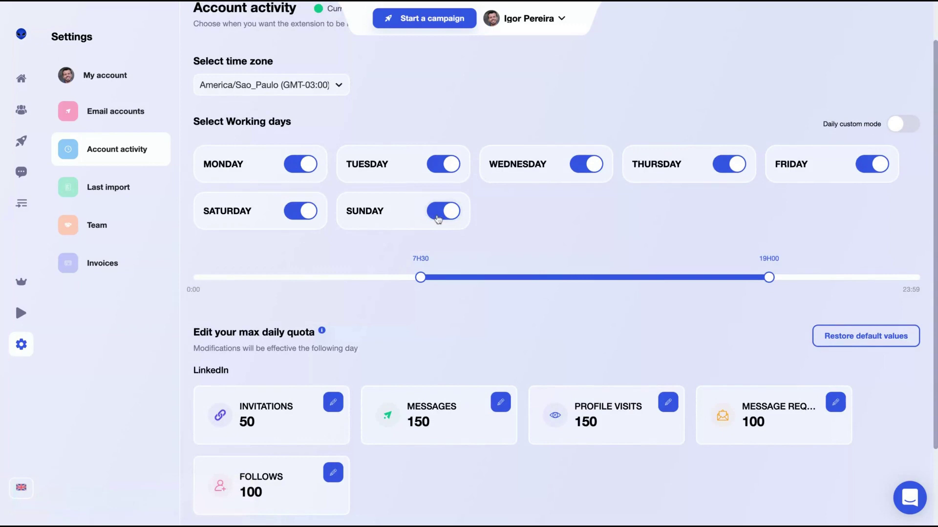
scroll(486, 269, down, 2)
Confirm the daily quotas unchanged at 50 invitations, 150 messages and 500 emails
click(332, 304)
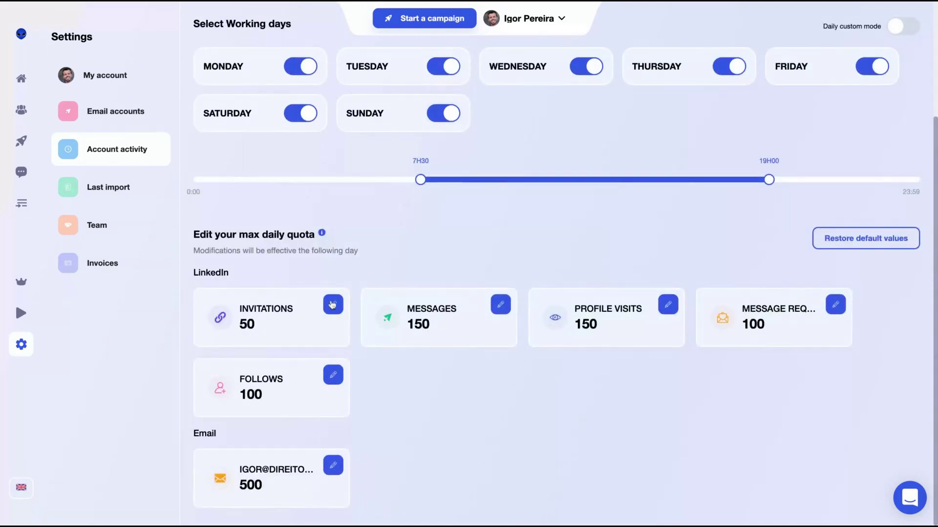
click(273, 337)
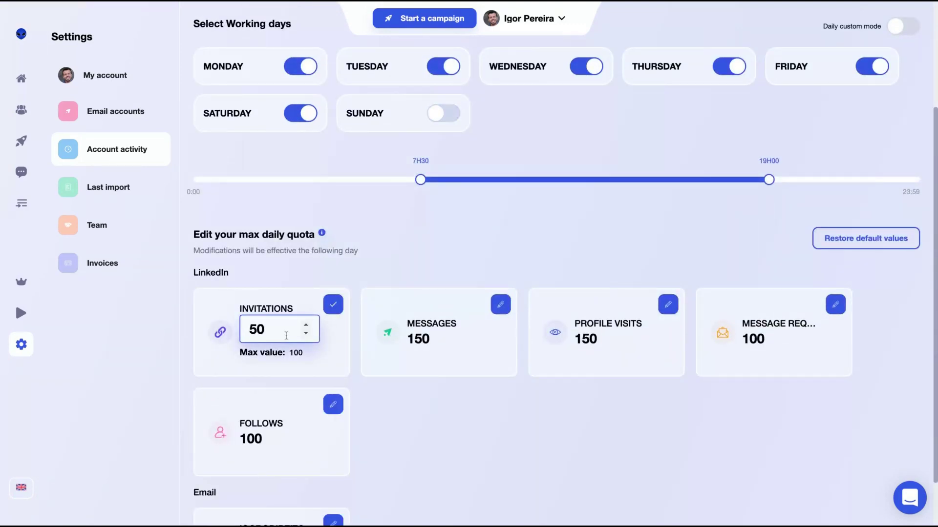
click(335, 310)
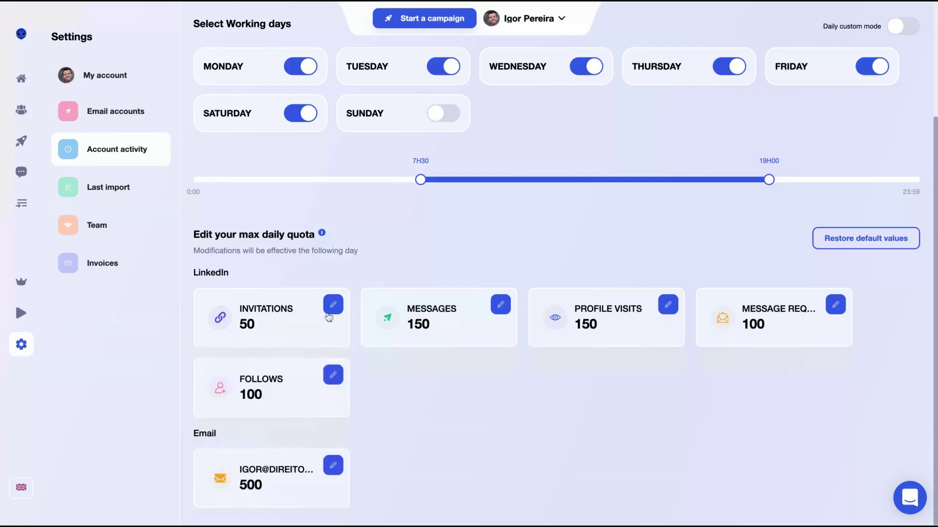
click(337, 314)
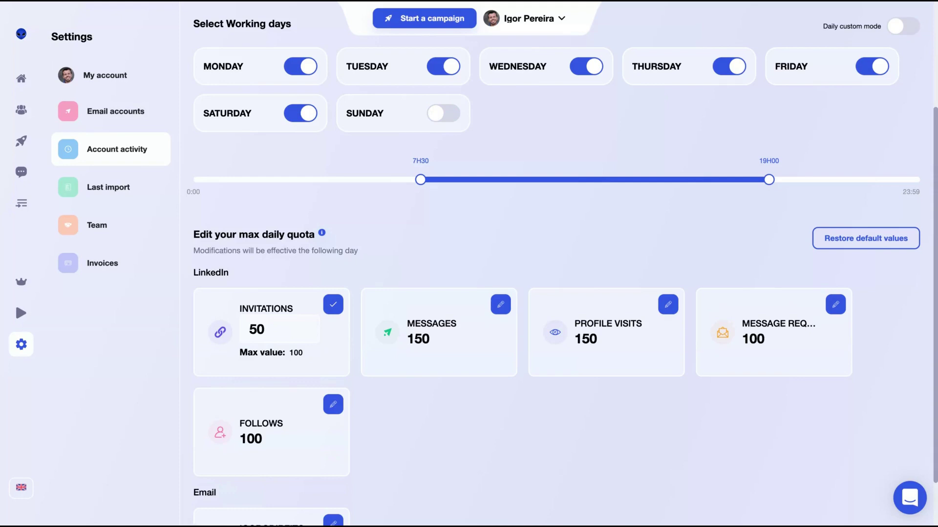
click(333, 304)
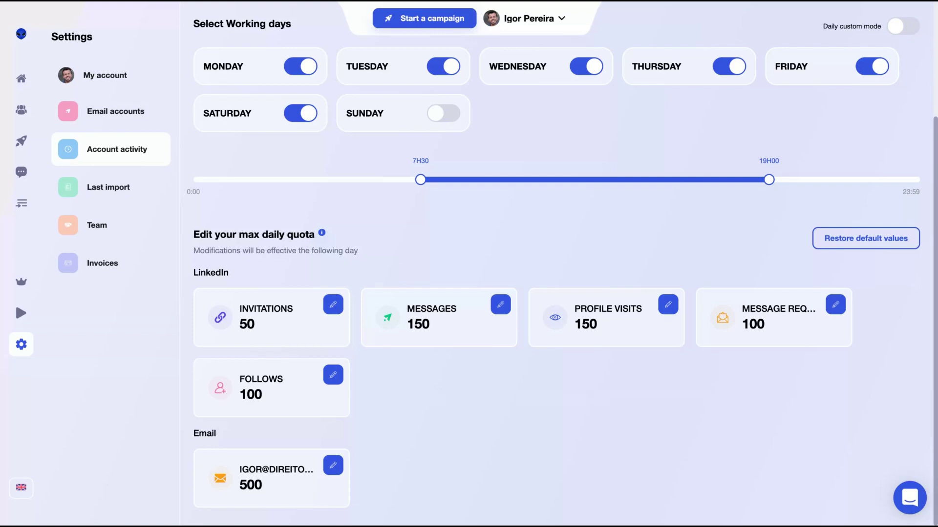
click(500, 304)
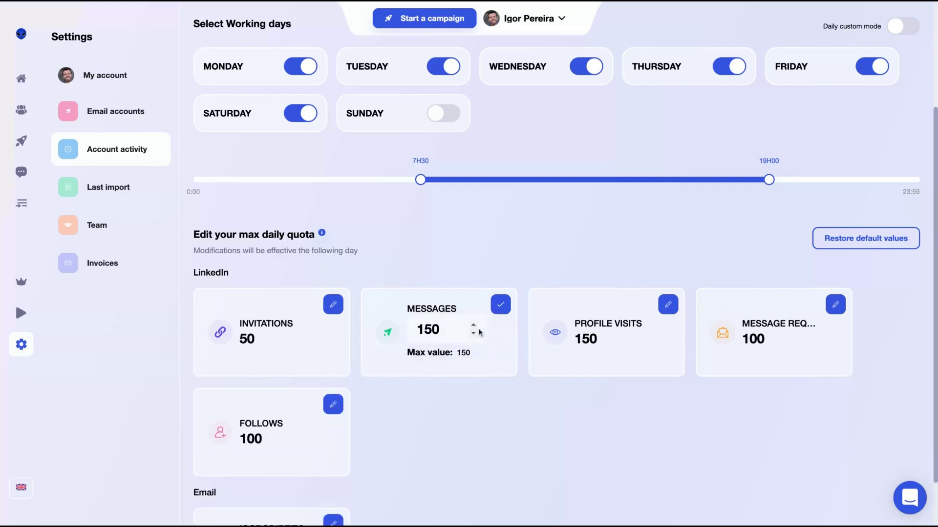
click(501, 305)
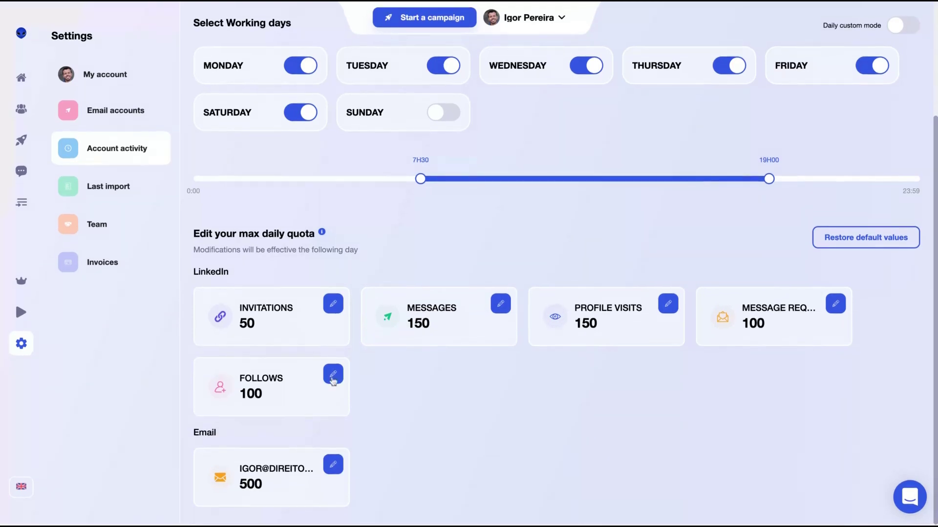
drag(208, 234, 315, 236)
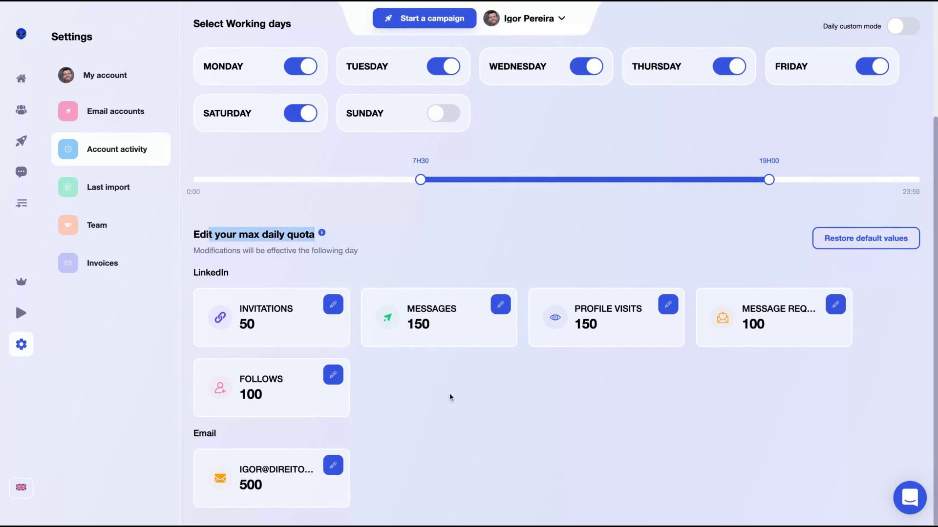
click(339, 471)
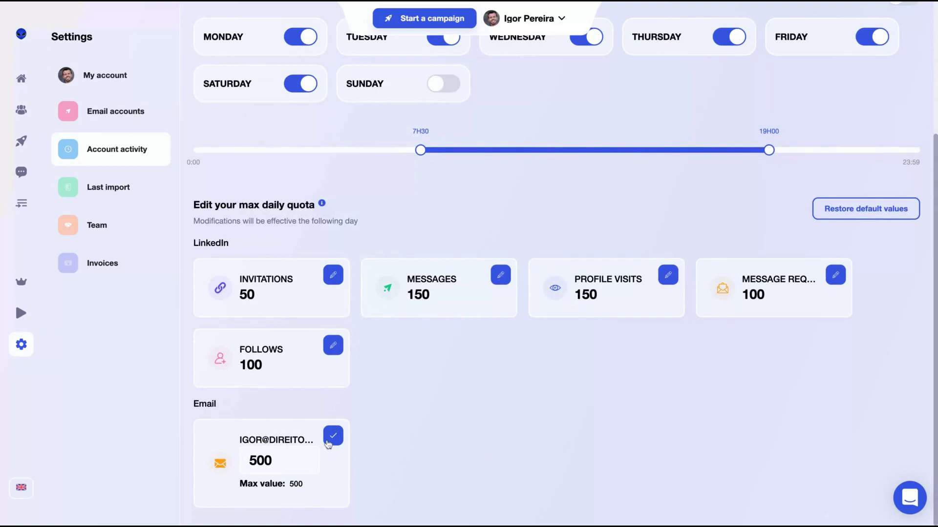
click(333, 436)
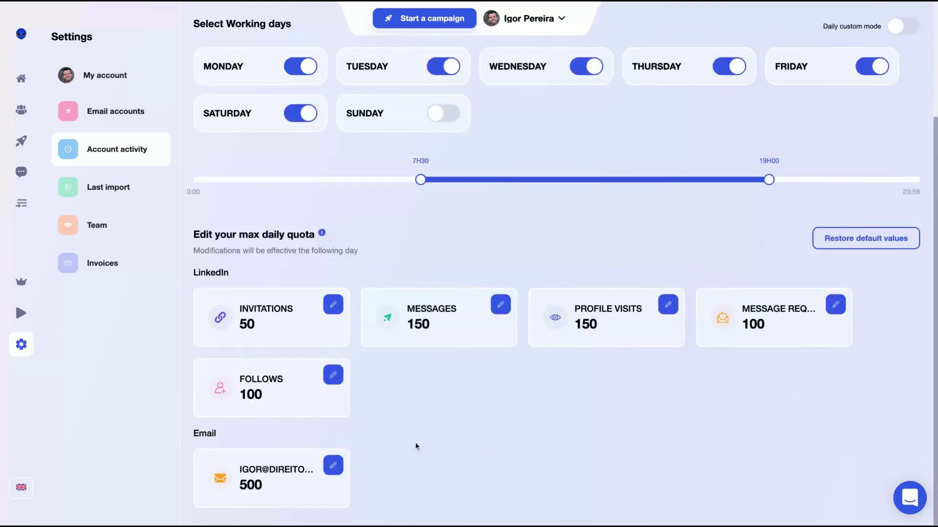
scroll(416, 446, up, 3)
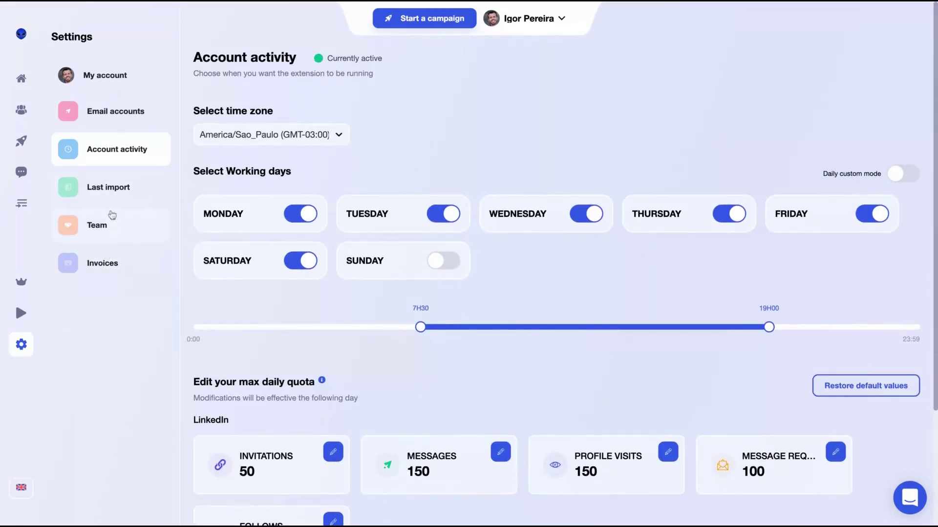
Check the Team page, then view Billing details showing the Free Business Lifetime 3 seats plan
click(112, 215)
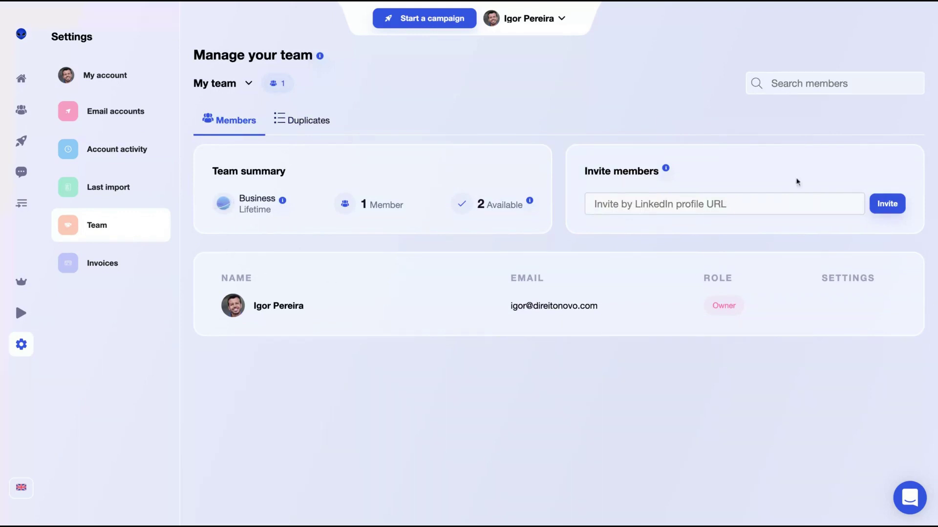
click(635, 205)
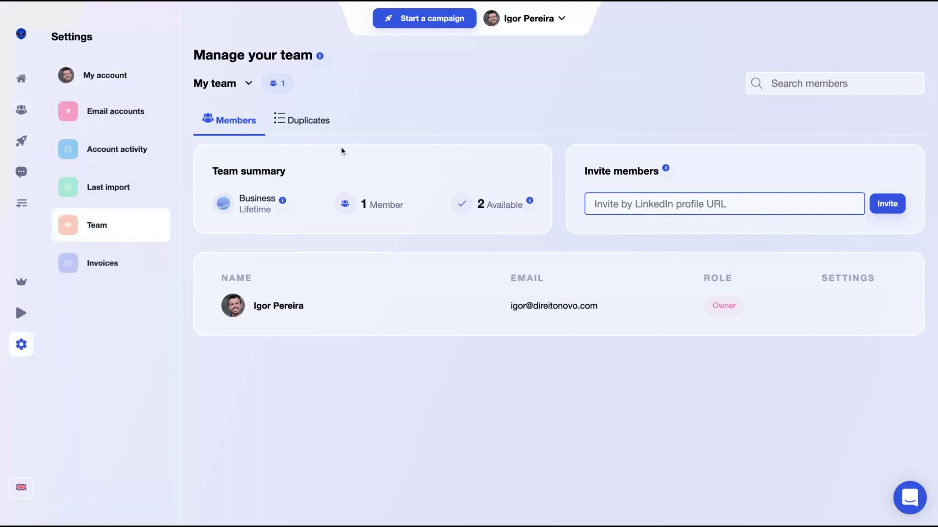
click(63, 263)
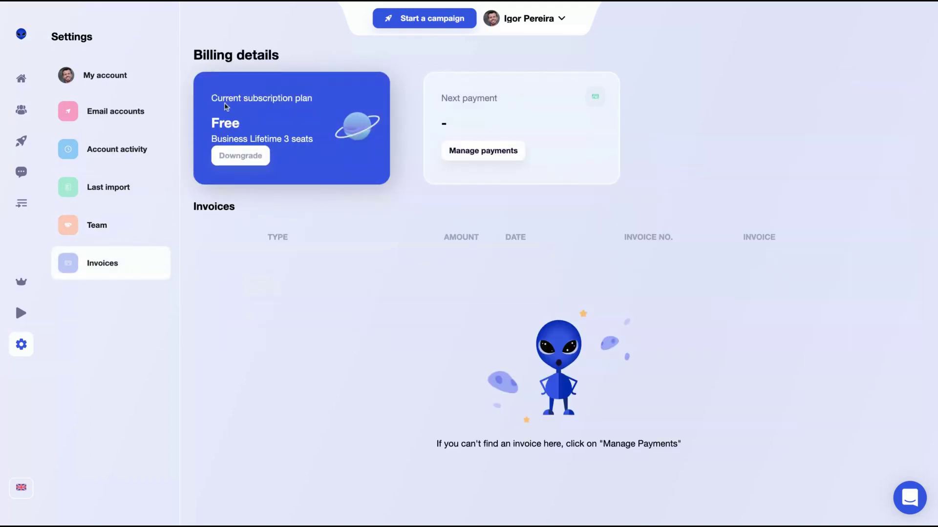
double_click(217, 122)
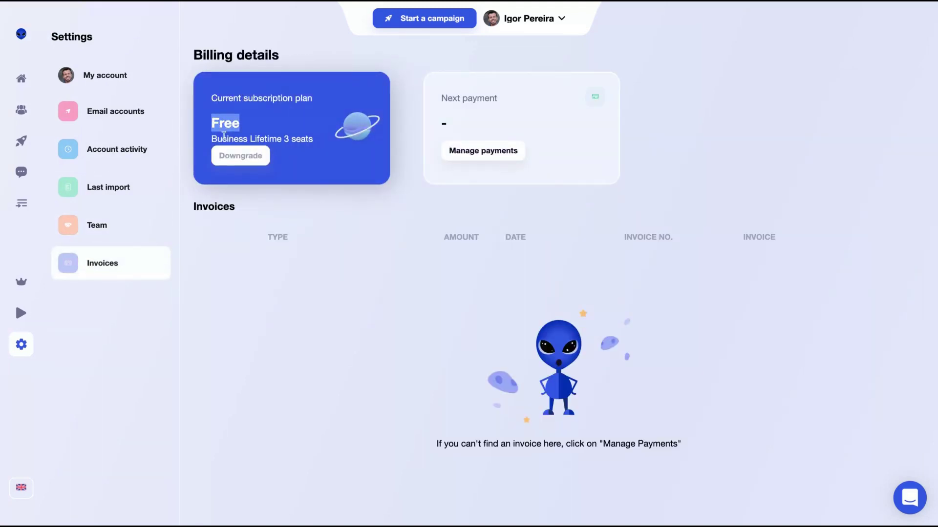
drag(218, 139, 315, 139)
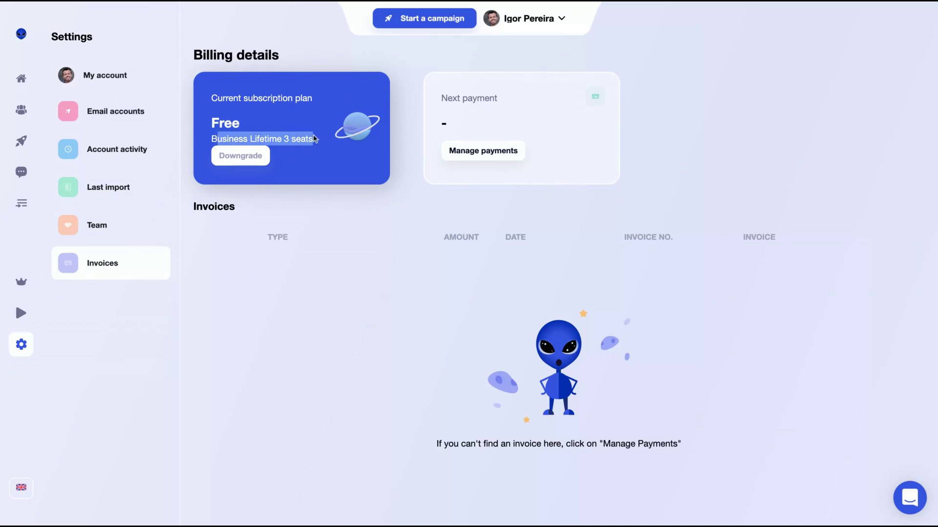
Visit the Home dashboard, then open the Waalaxy prospect list
mouse_move(44, 76)
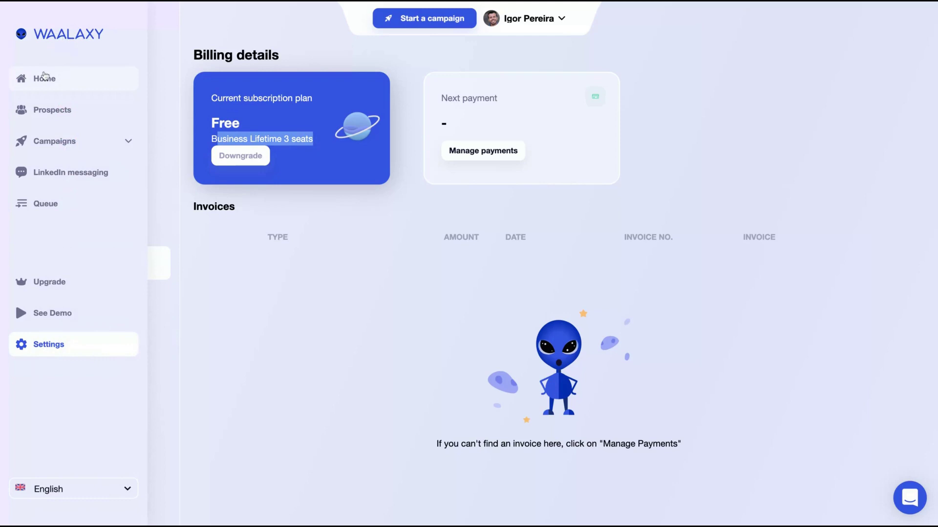
click(44, 77)
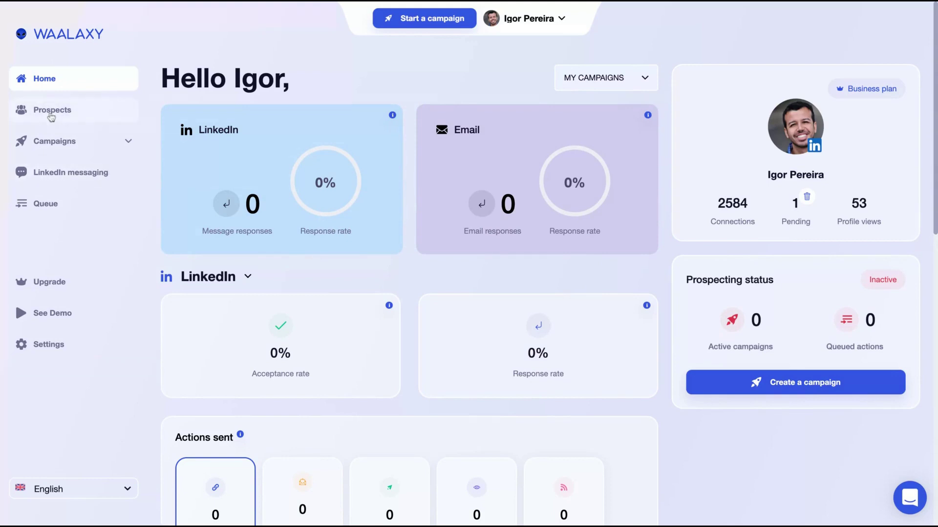
click(51, 113)
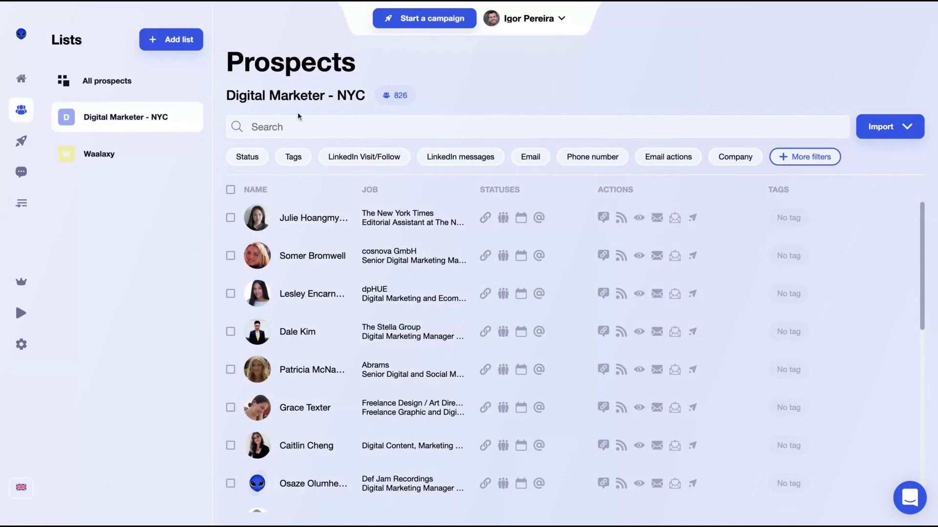
click(105, 154)
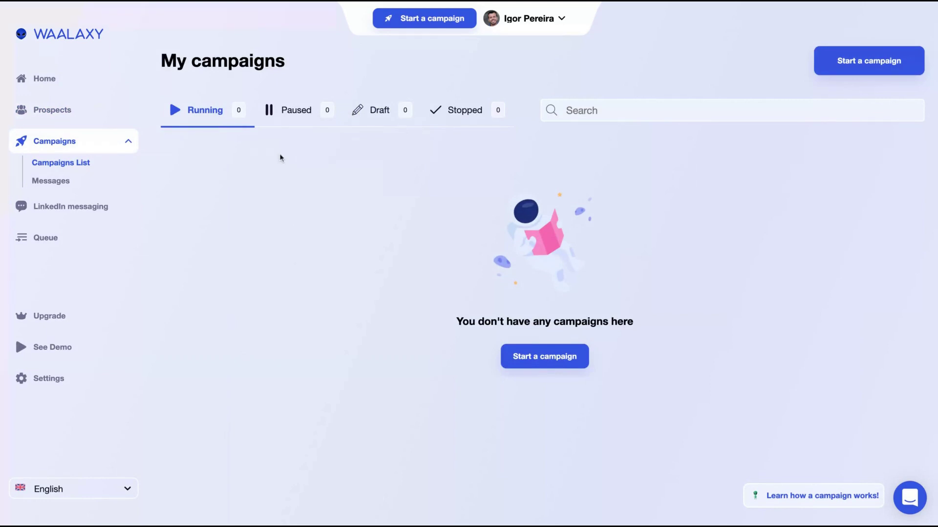
Open the LinkedIn messaging section from the Waalaxy sidebar
click(44, 207)
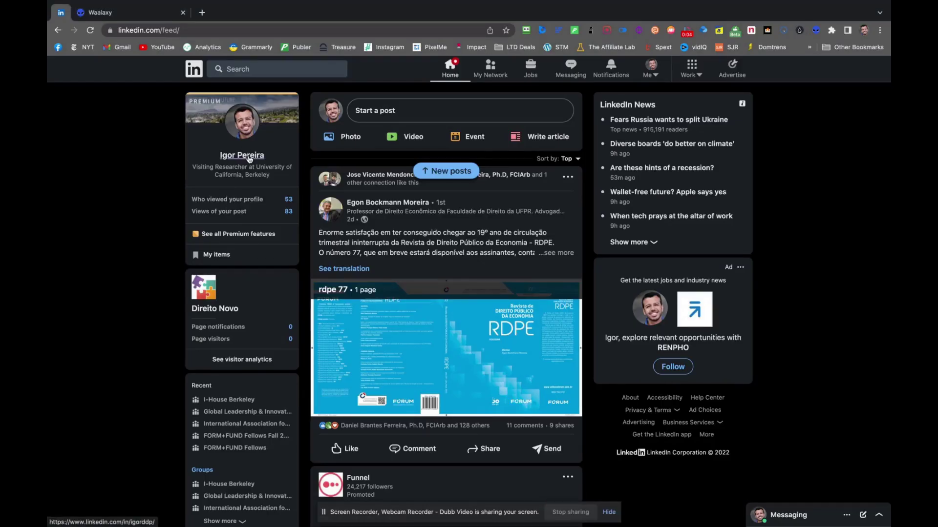
Search LinkedIn for 'digital marketer'
click(249, 160)
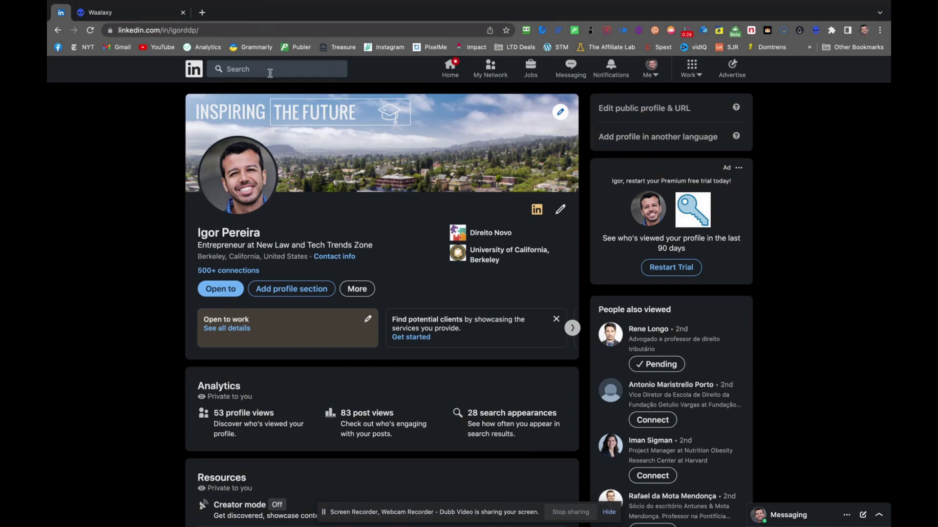
click(270, 72)
text(digital mar)
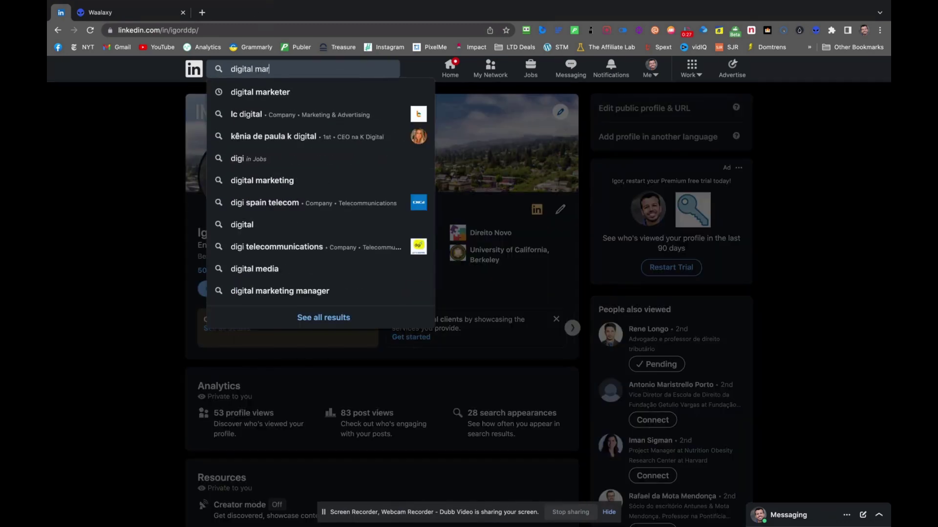
text(keter)
key(Return)
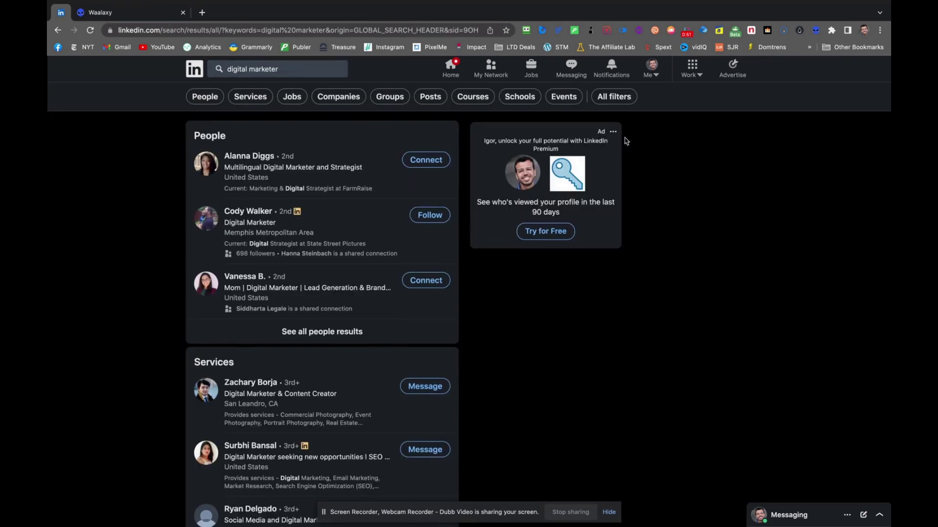
Add New York, New York, United States as the location filter in All filters
click(616, 97)
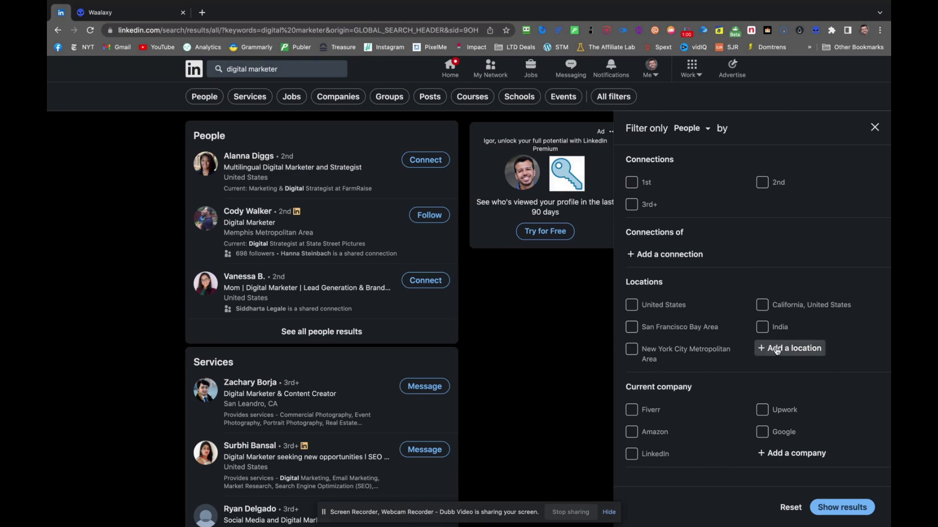
click(776, 350)
text(New)
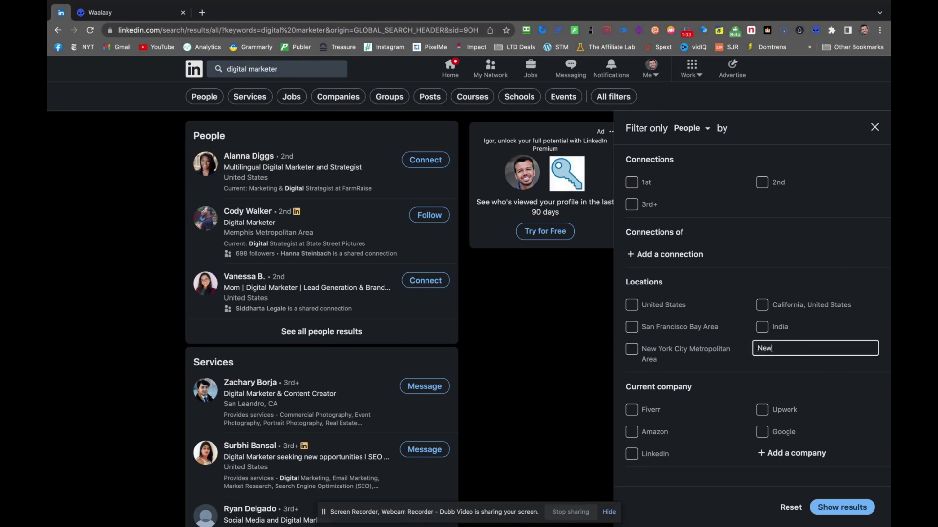
text( york)
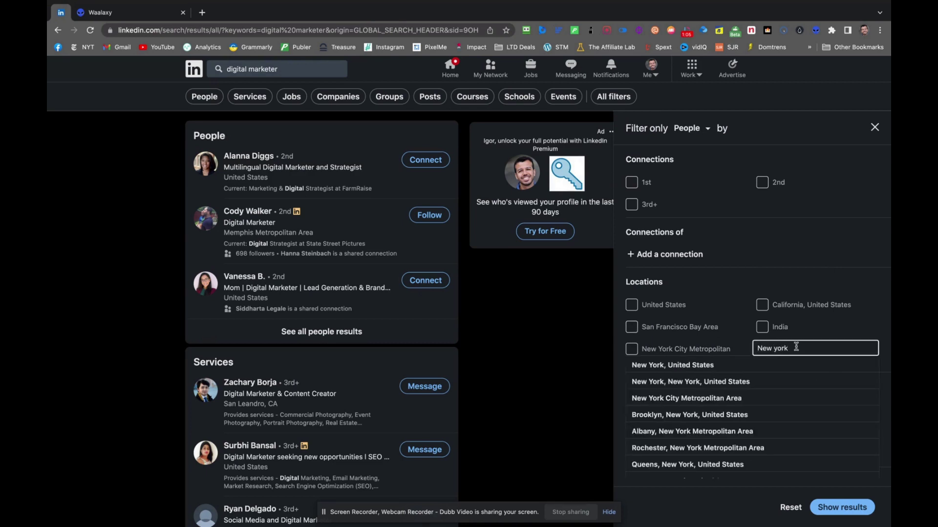
click(683, 382)
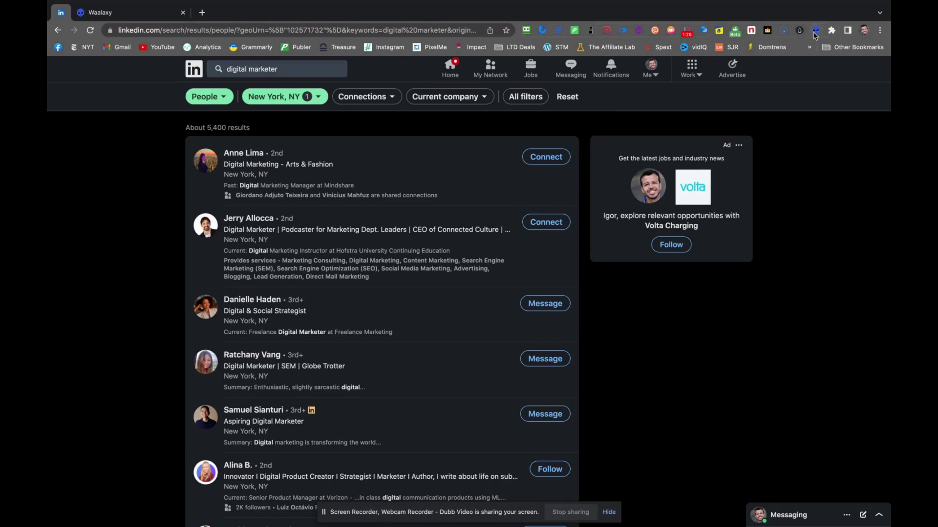
From the Waalaxy extension, create a new prospect list named 'Digital Marketer - NYC'
click(815, 31)
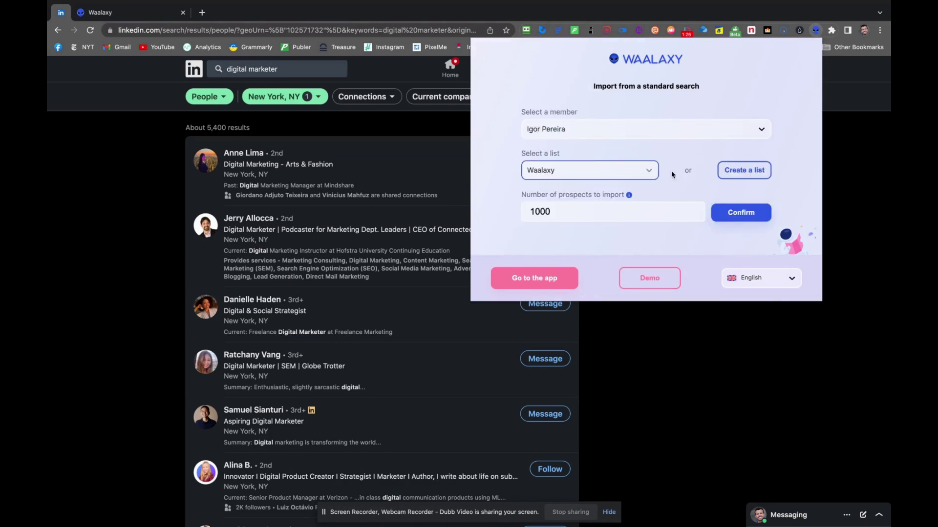
click(644, 175)
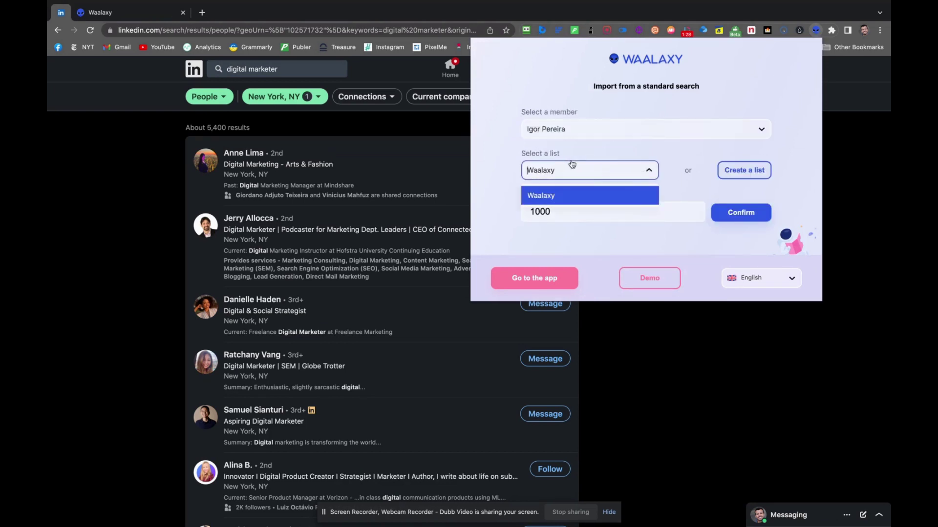
click(648, 171)
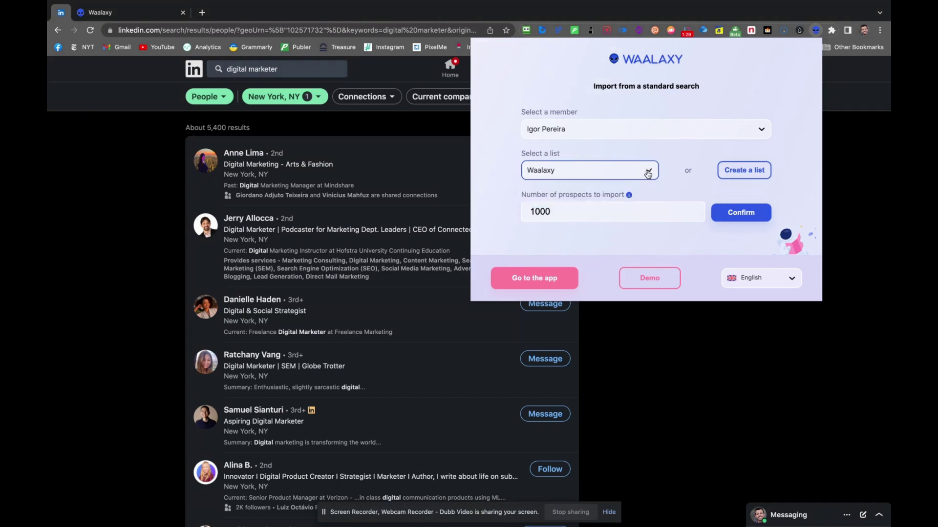
click(728, 174)
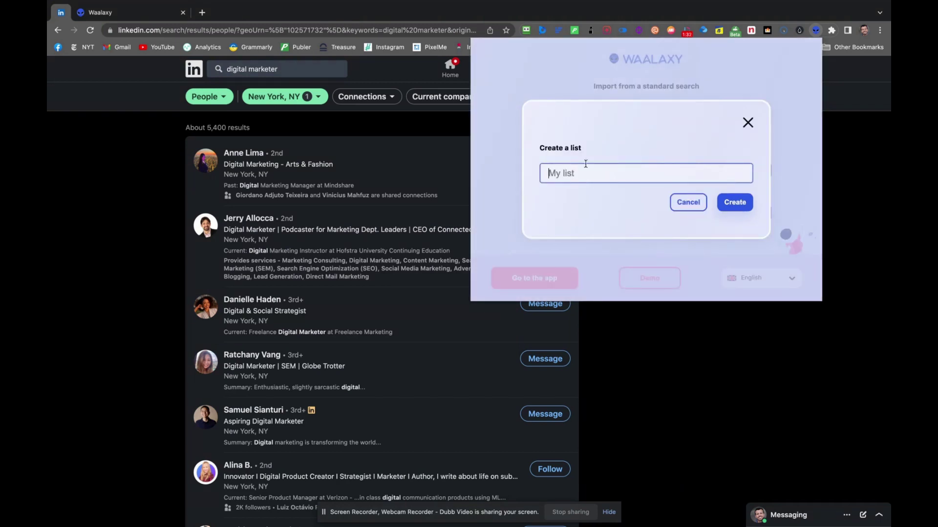
text(Digital Marketer - NYC)
click(733, 203)
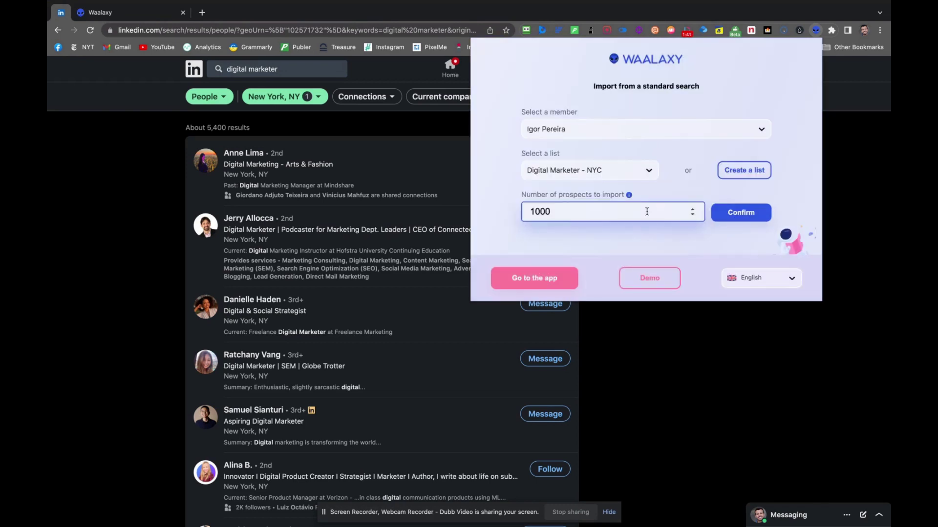
Keep the prospect count at 1000 and import the search results into the list
mouse_move(630, 196)
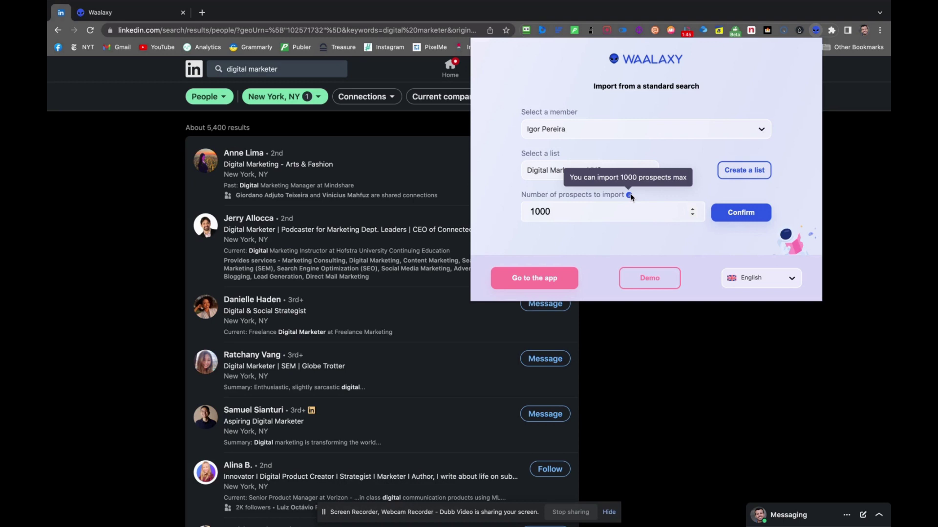
double_click(531, 210)
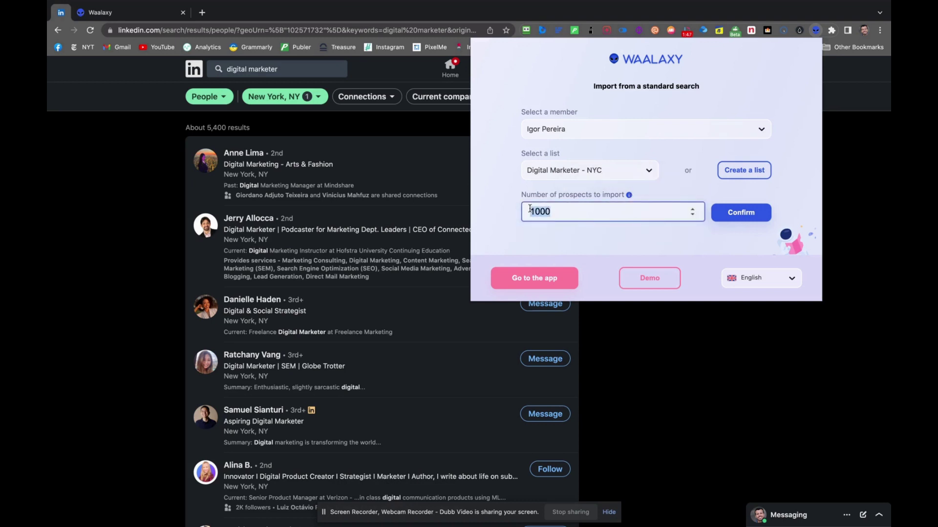
click(505, 217)
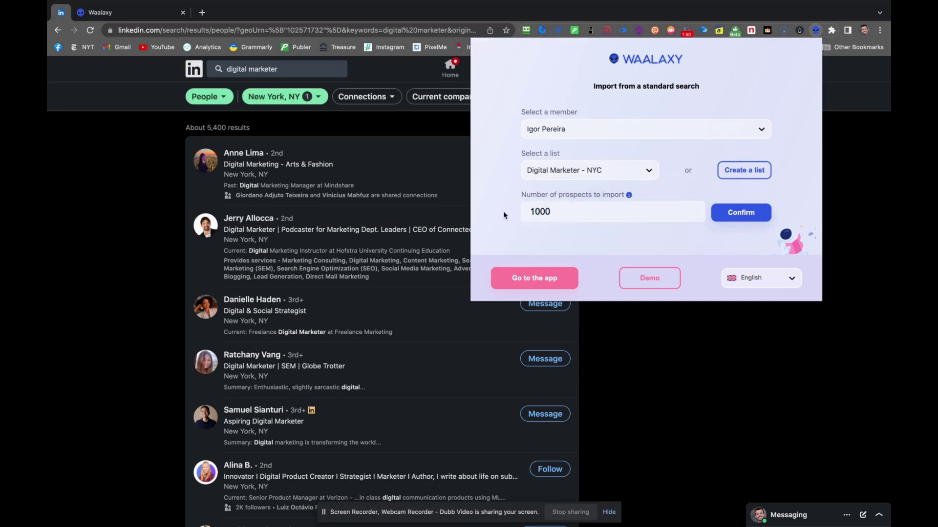
click(739, 215)
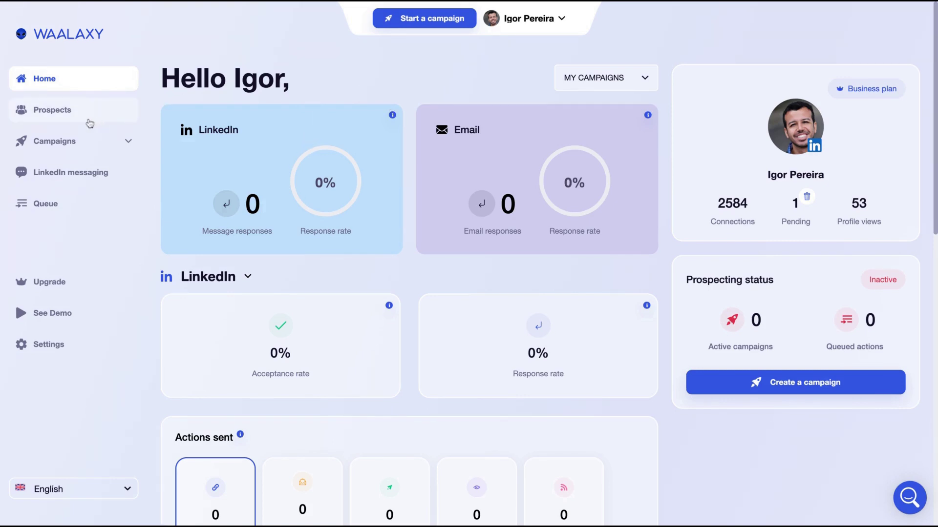
Review the 826 prospects in Digital Marketer - NYC and check the Import options
click(89, 120)
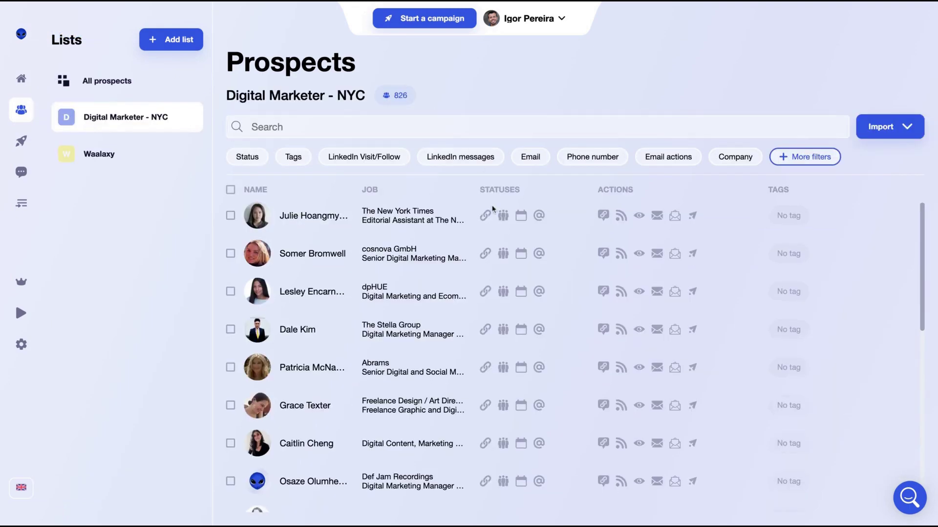
scroll(493, 209, down, 15)
scroll(493, 209, up, 15)
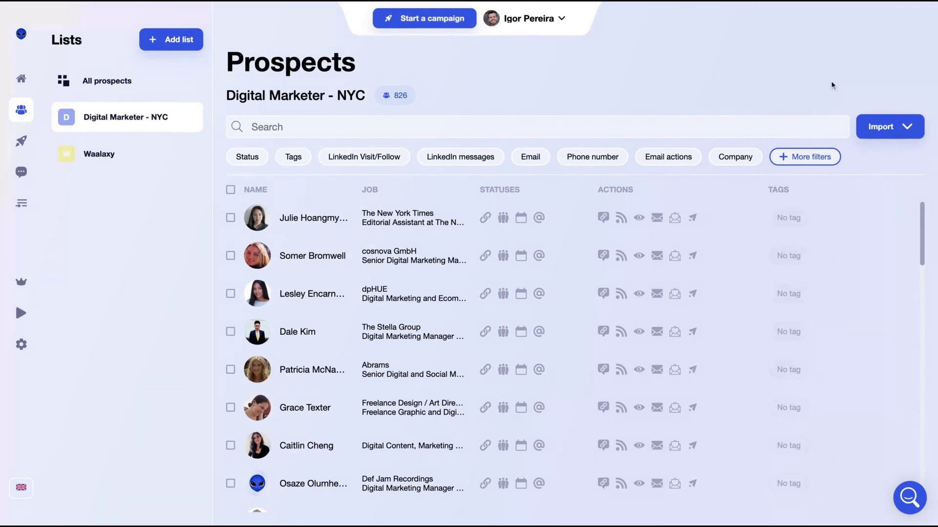
click(912, 129)
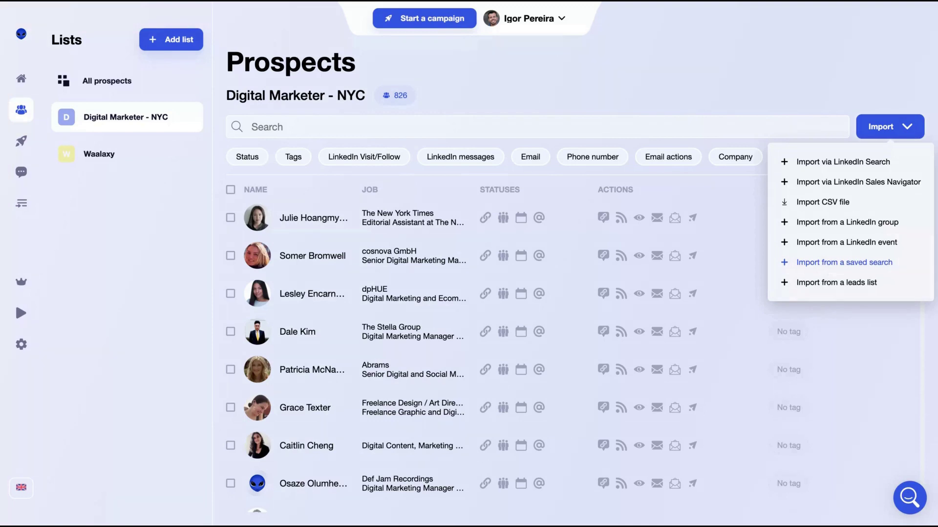
click(667, 88)
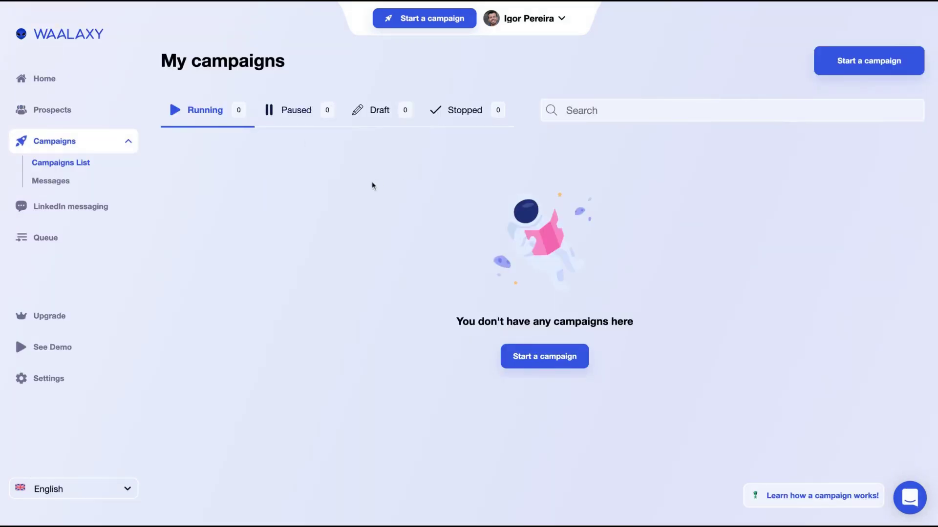
Return to the Prospects page, then go to the Campaigns list
click(48, 117)
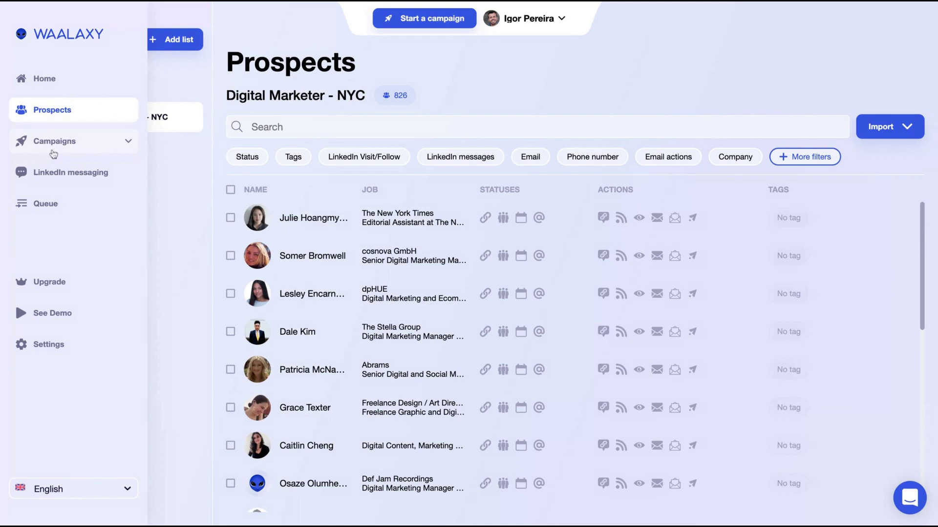
click(54, 153)
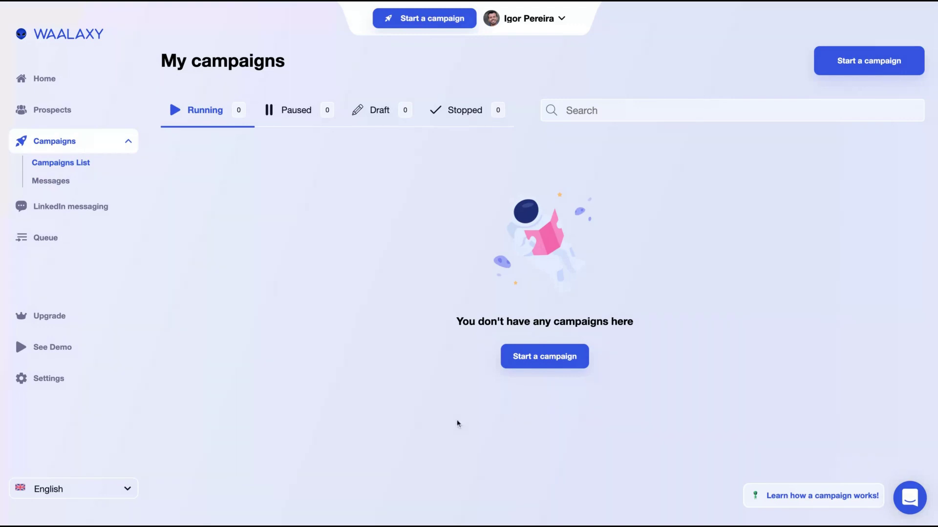
Start the new campaign 'Outstanding blue sun' with the Visit sequence from the Beginner category
click(556, 357)
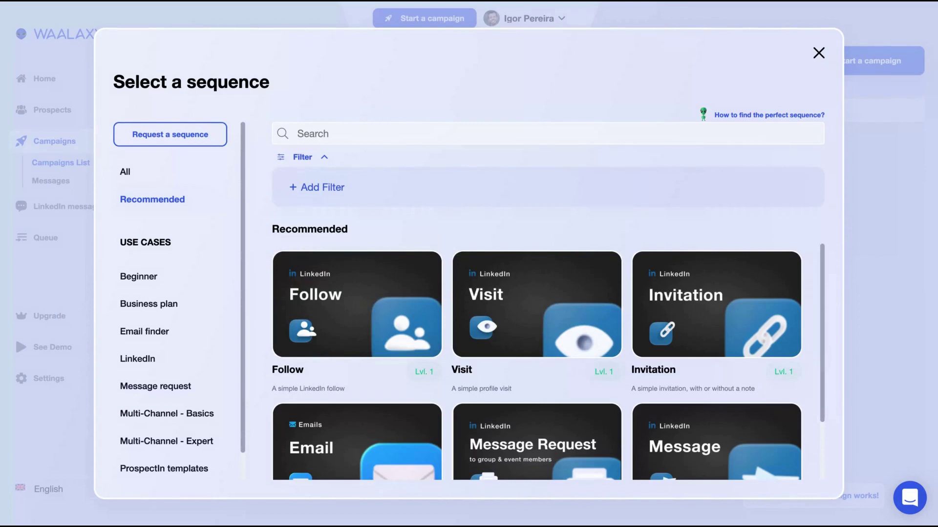
scroll(171, 293, down, 1)
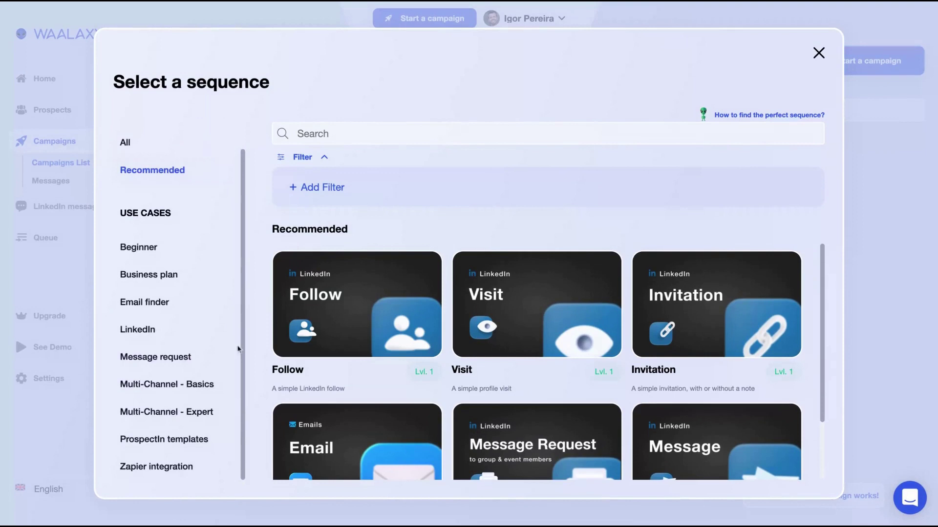
triple_click(118, 213)
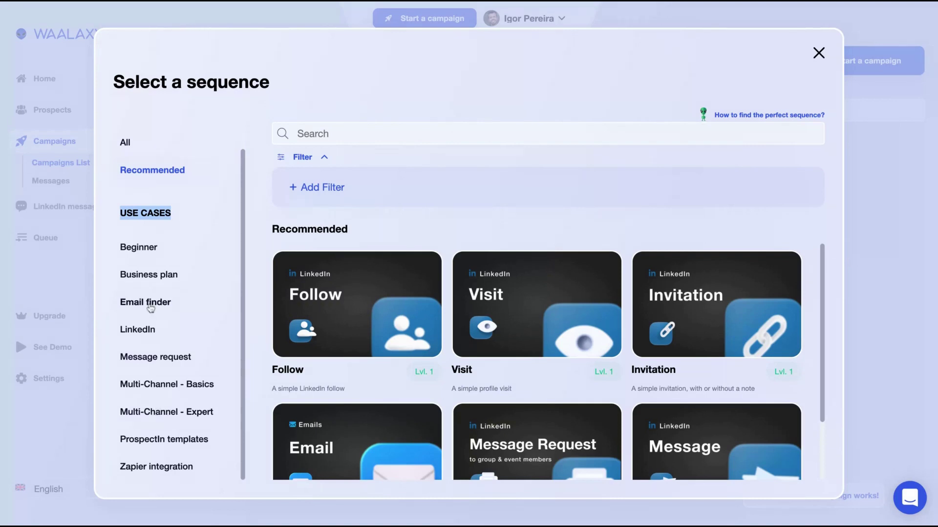
click(148, 259)
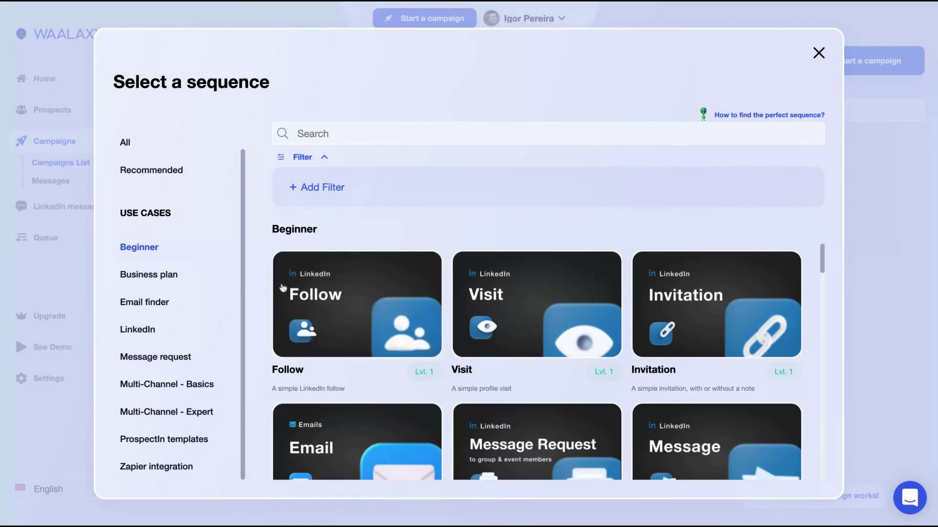
mouse_move(517, 285)
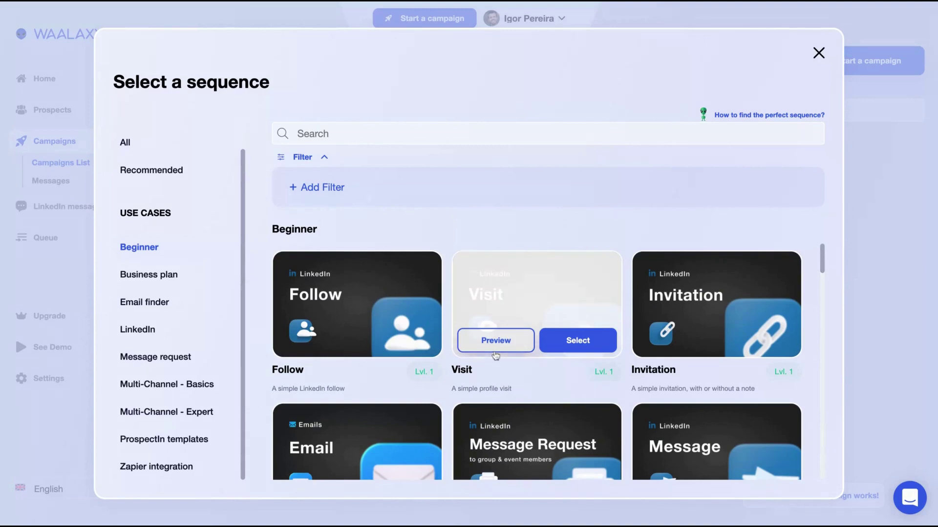
click(577, 345)
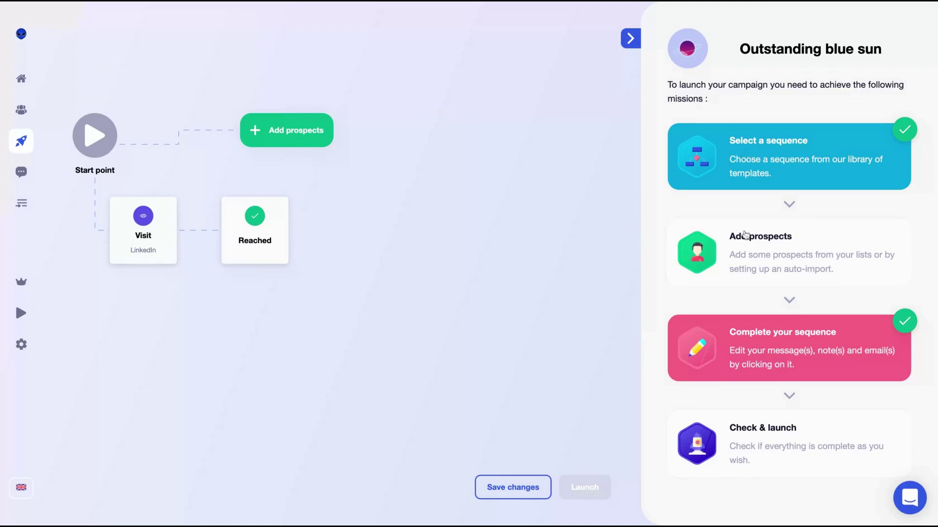
Add all 826 prospects from the Digital Marketer - NYC list to the campaign
click(752, 248)
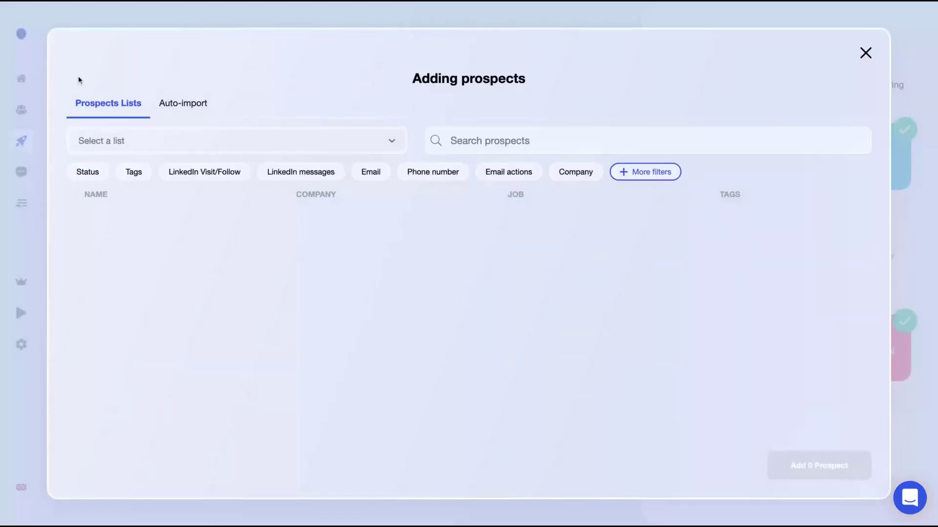
click(161, 140)
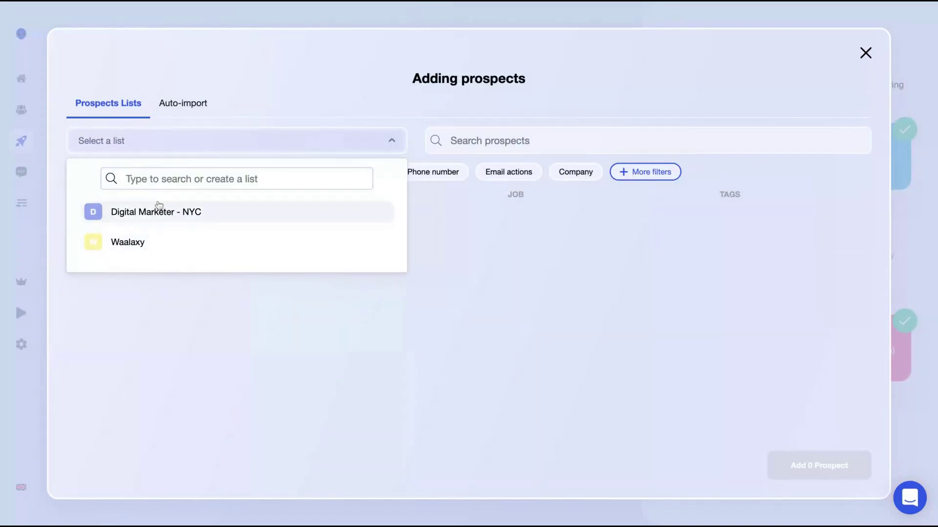
click(184, 106)
click(181, 215)
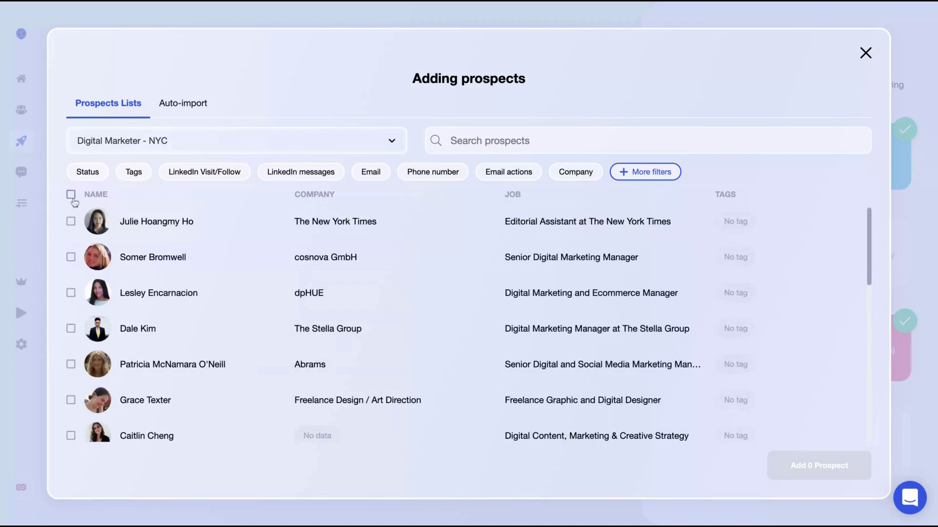
click(71, 195)
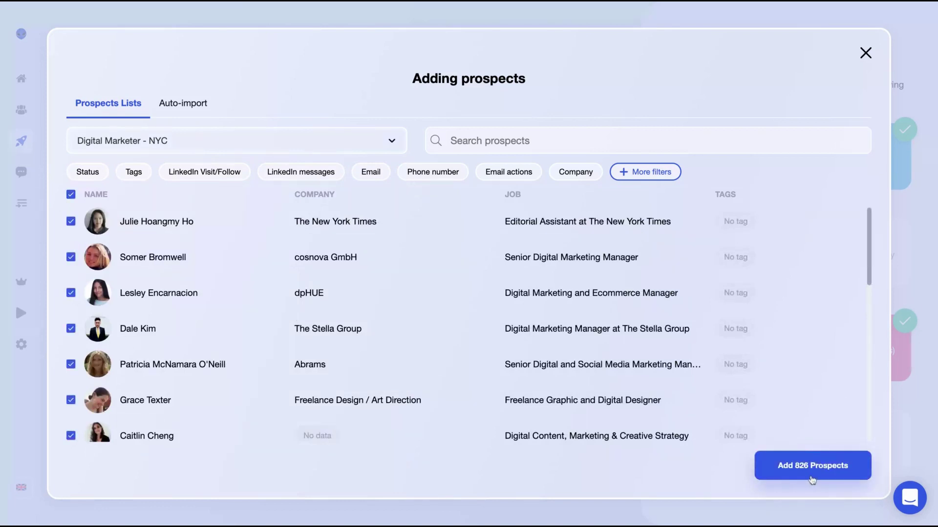
click(811, 479)
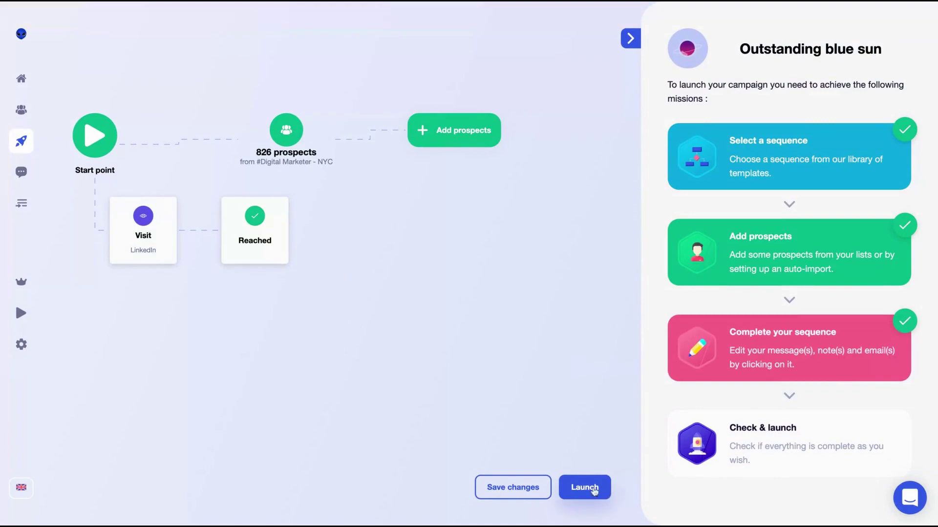
Launch the Outstanding blue sun Visit campaign and check its 826-prospect count
click(594, 491)
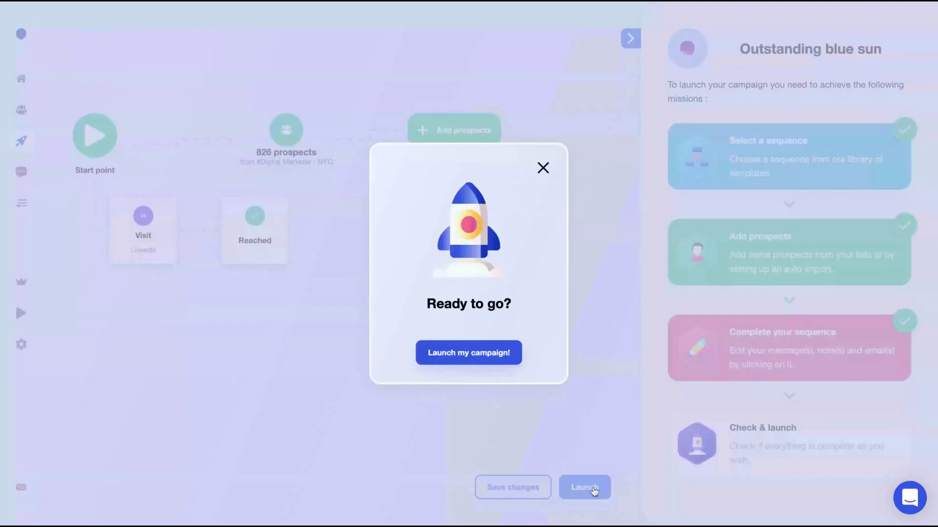
click(456, 355)
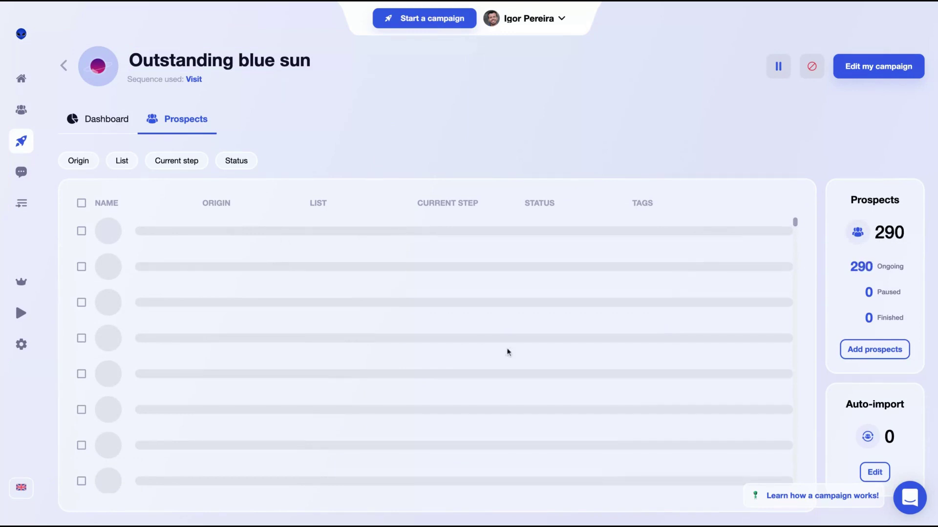
scroll(508, 351, down, 1)
scroll(506, 379, down, 2)
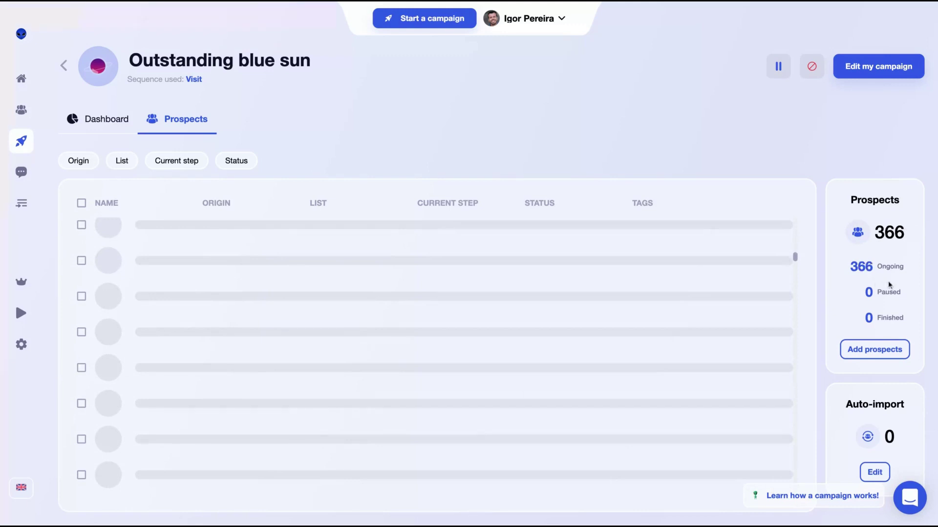
scroll(431, 295, up, 10)
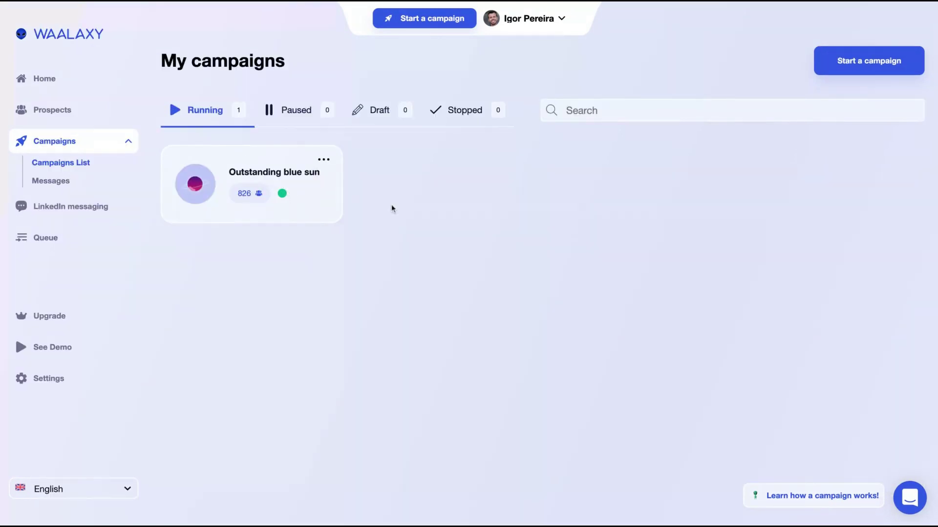
Browse the sequence template library and open the Buzz Lightyear template's details
click(421, 18)
click(420, 174)
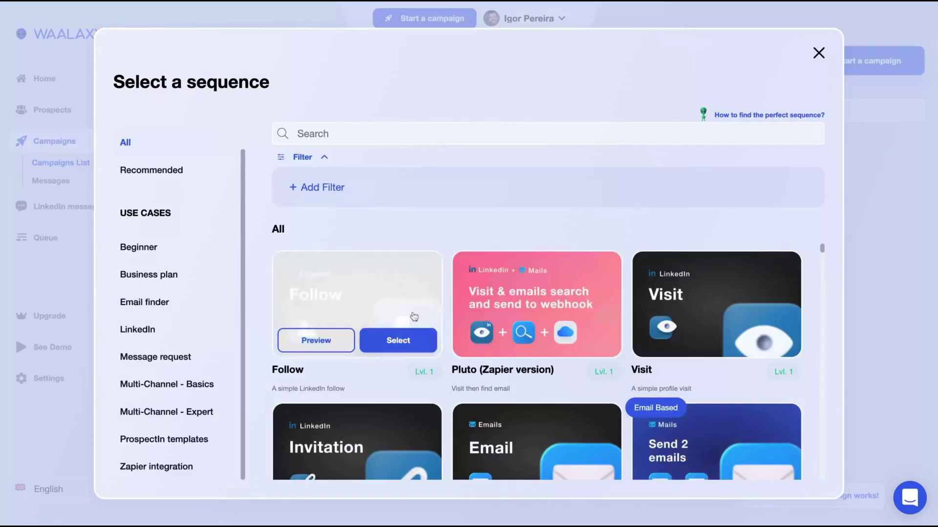
scroll(437, 311, down, 2)
scroll(442, 310, down, 2)
scroll(452, 323, up, 1)
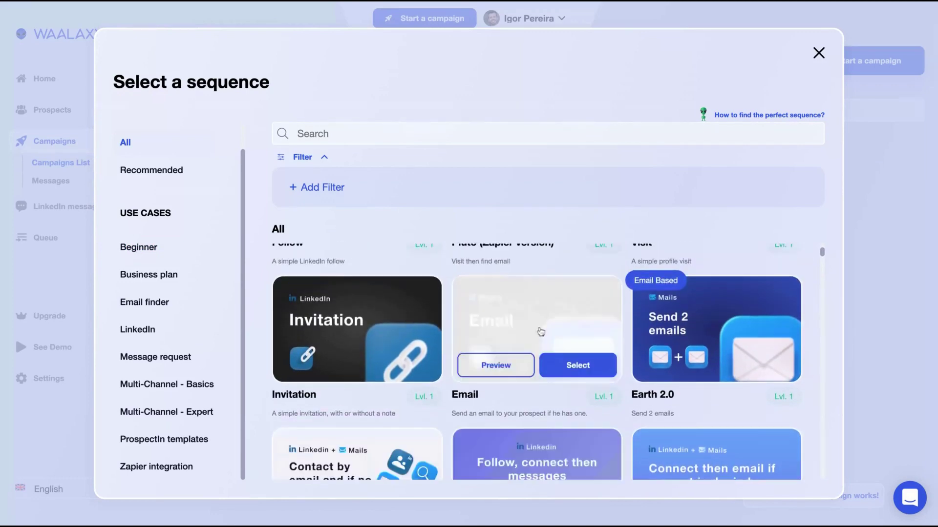
scroll(464, 332, down, 3)
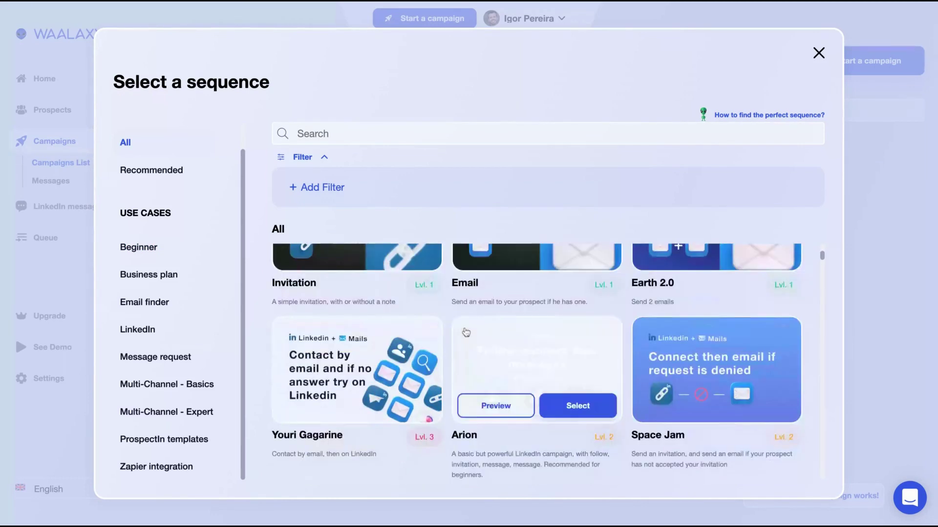
scroll(450, 330, down, 4)
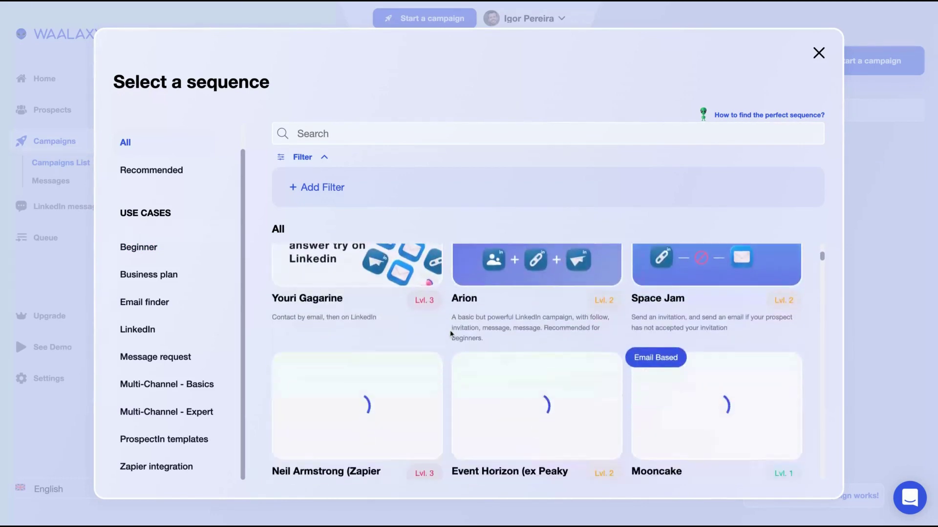
scroll(443, 333, down, 2)
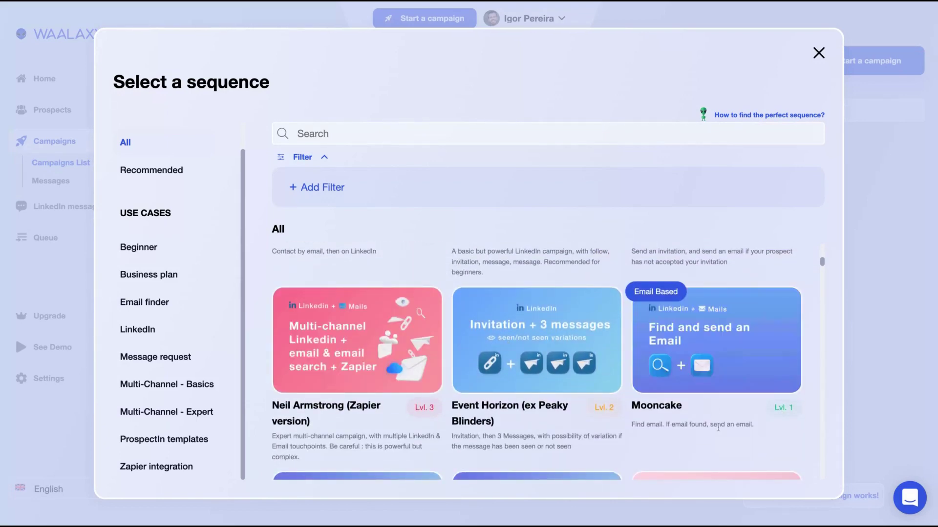
scroll(464, 405, down, 7)
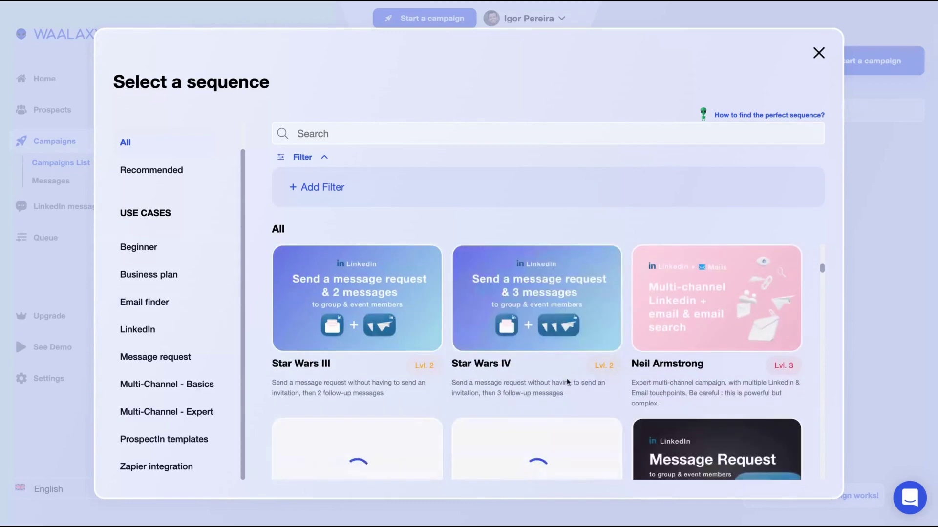
scroll(459, 406, down, 3)
scroll(458, 404, up, 3)
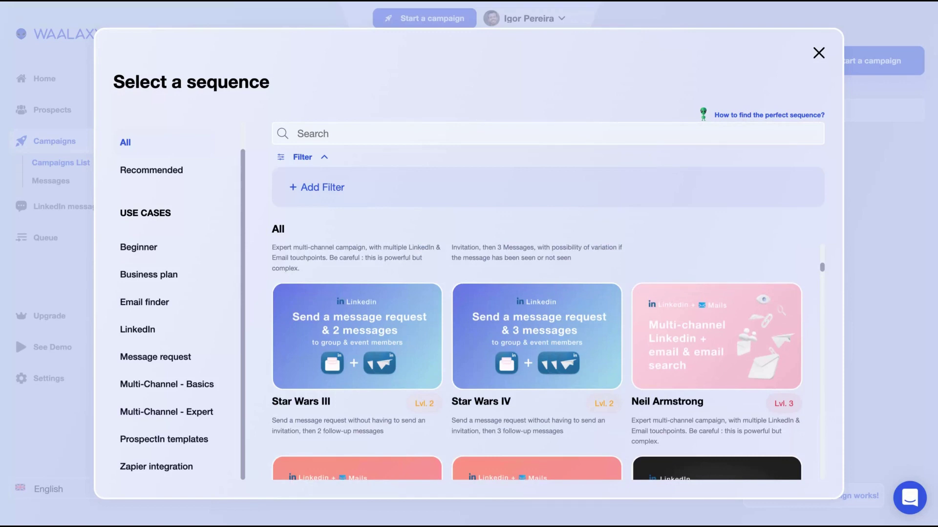
scroll(337, 381, down, 5)
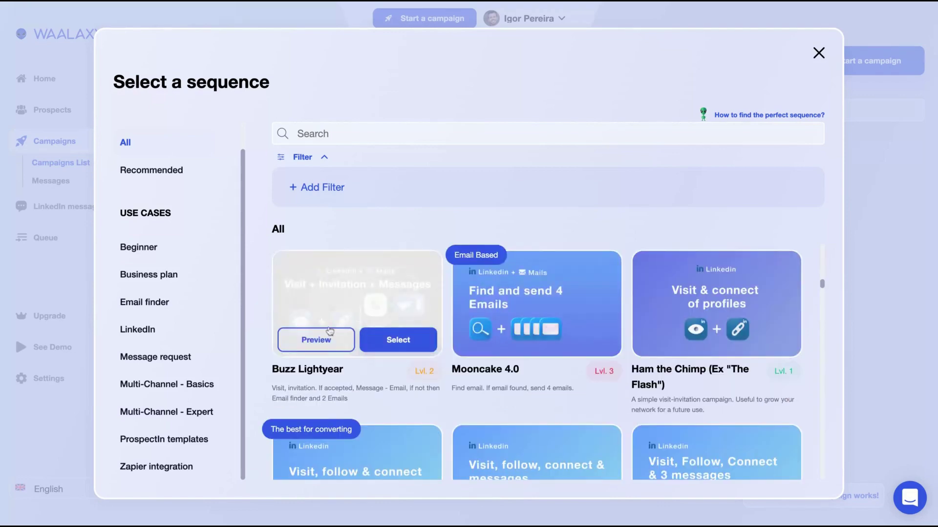
triple_click(274, 374)
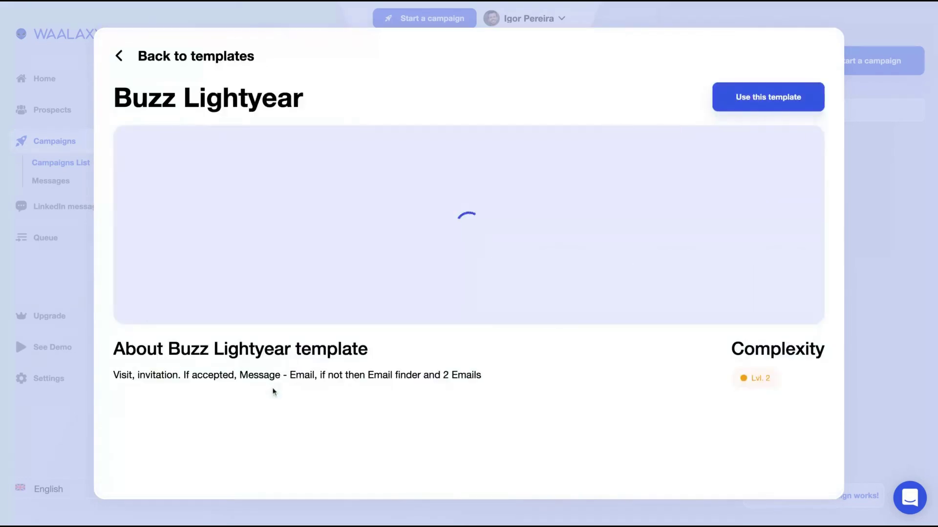
Highlight part of the Buzz Lightyear description, then go back to the template gallery
drag(203, 376, 481, 376)
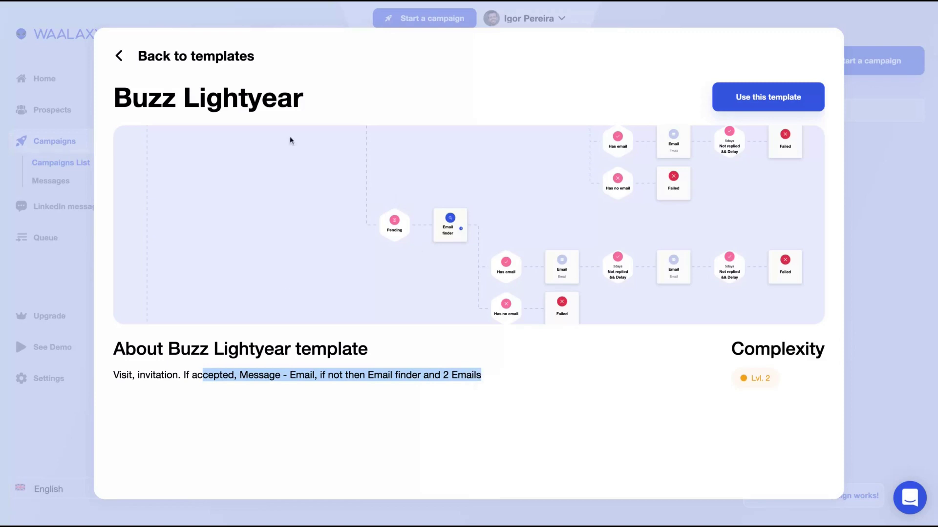
click(126, 57)
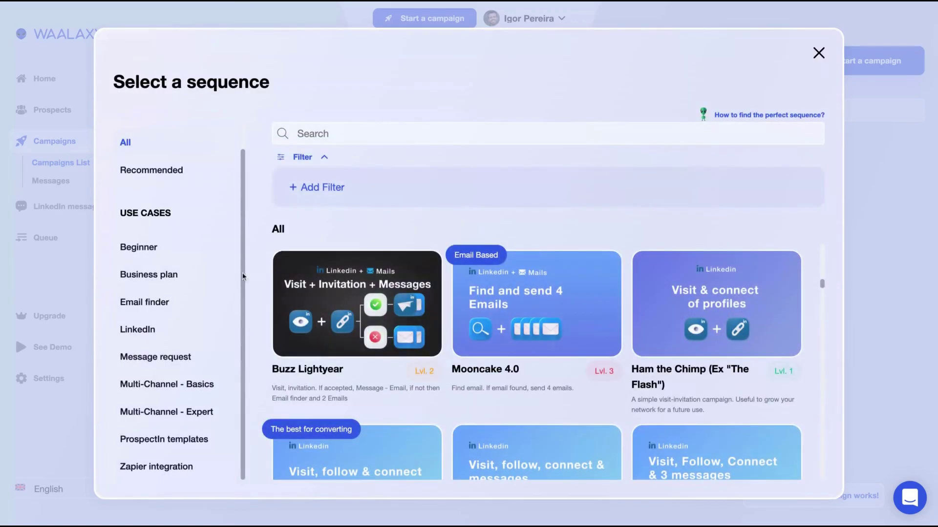
Filter to Email finder sequences and choose Ad Astra for the new campaign Elegant orange satellite
click(141, 323)
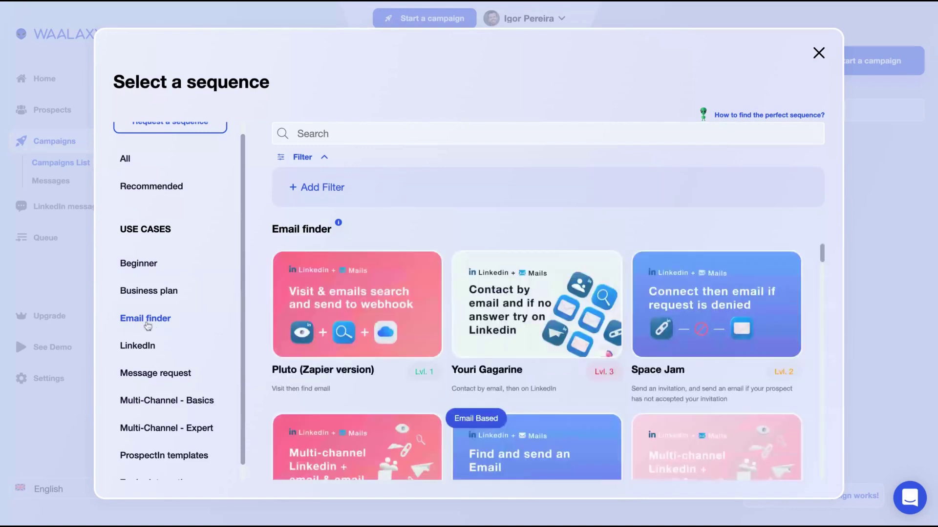
scroll(444, 292, down, 2)
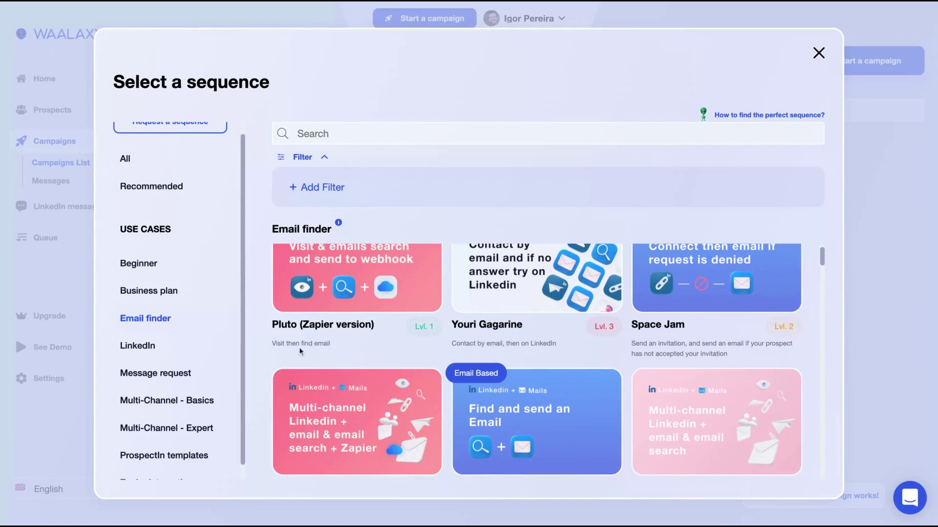
scroll(374, 348, up, 1)
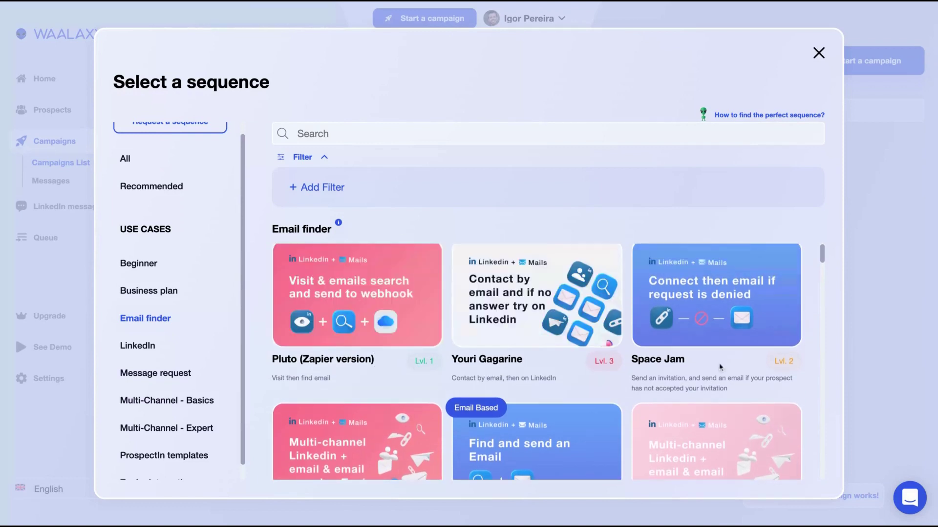
scroll(631, 377, down, 5)
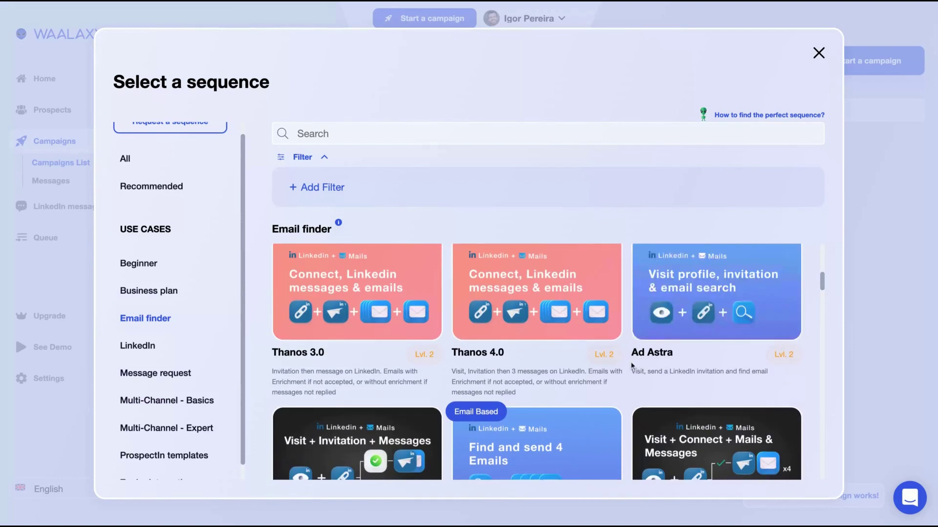
scroll(634, 379, up, 1)
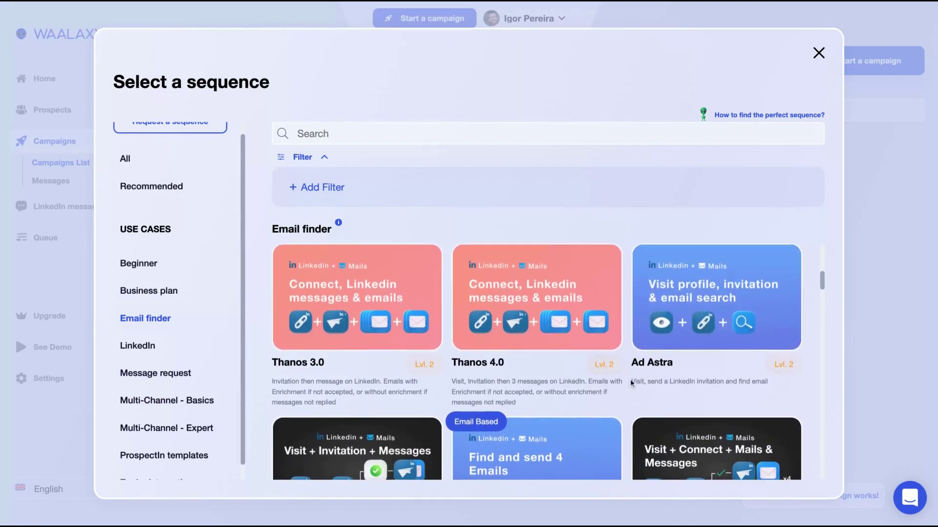
drag(631, 381, 767, 381)
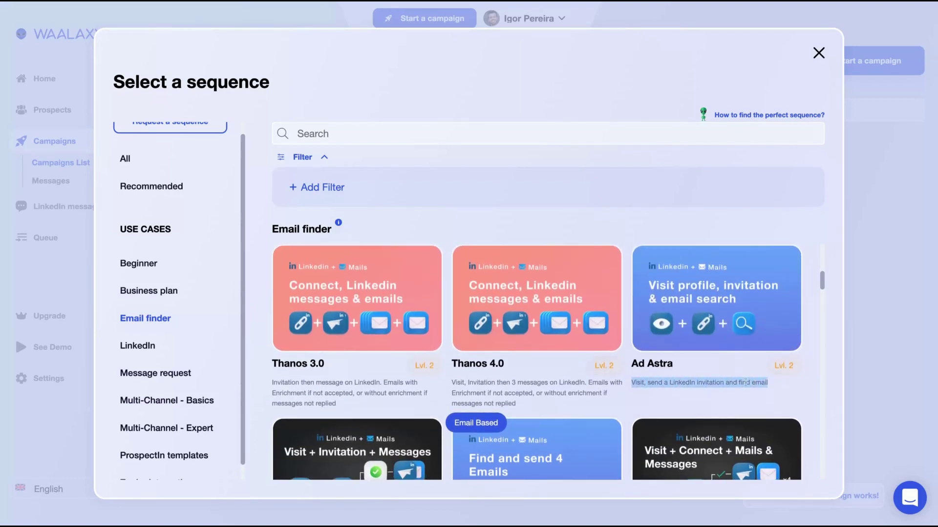
mouse_move(717, 311)
scroll(720, 313, up, 1)
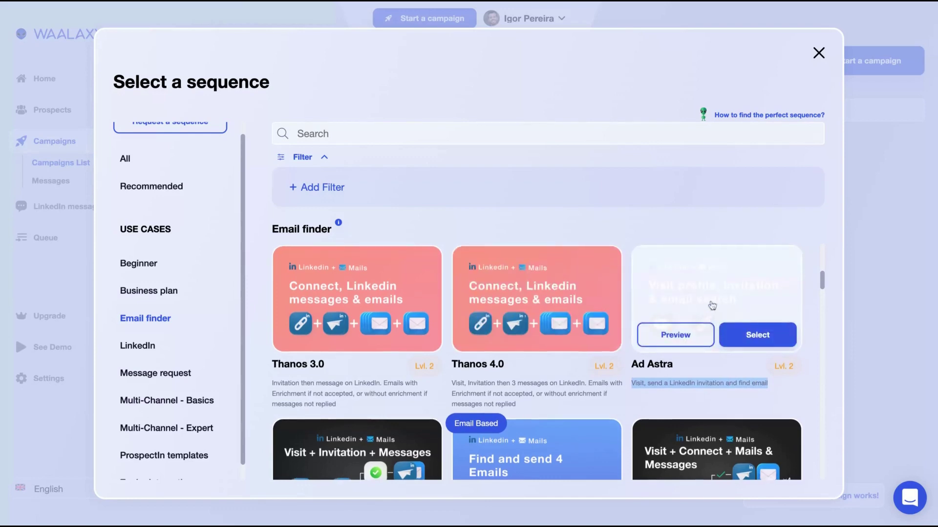
click(757, 341)
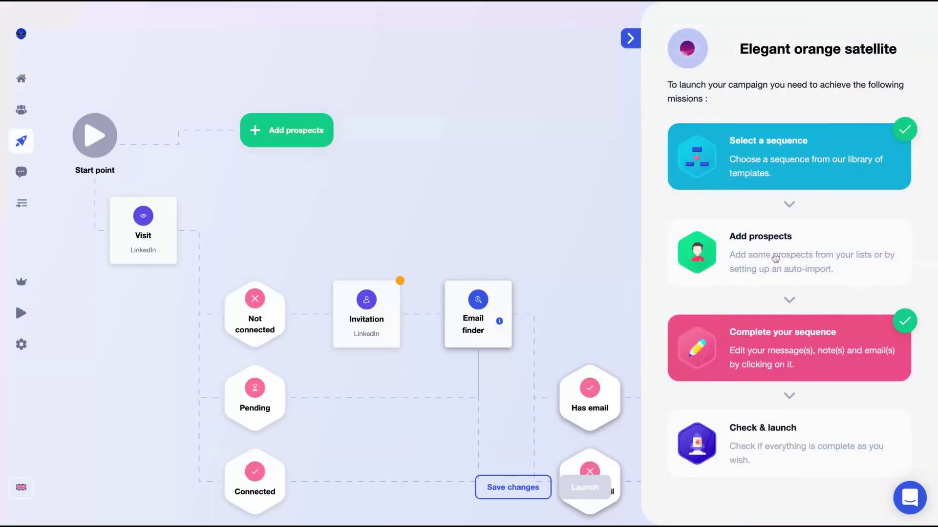
Add the 826 Digital Marketer - NYC prospects to the Ad Astra campaign
click(776, 258)
click(292, 151)
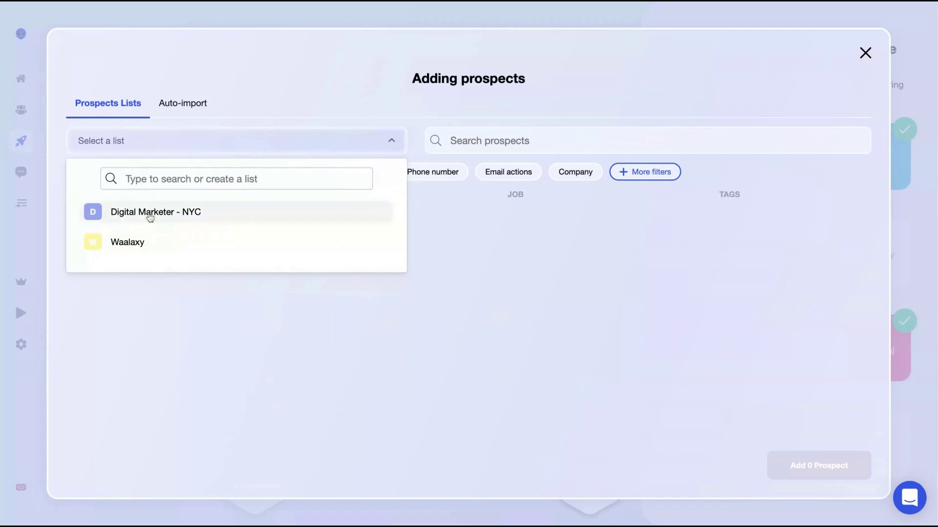
click(150, 213)
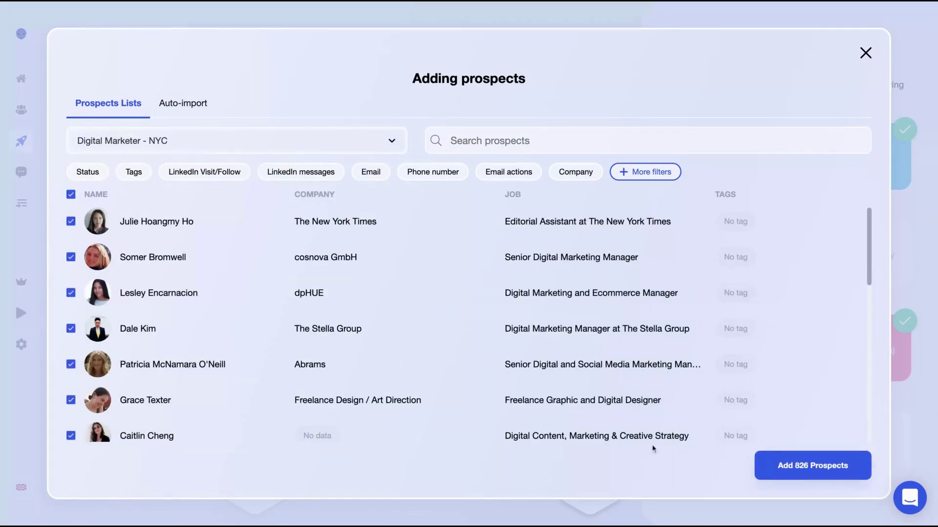
click(804, 471)
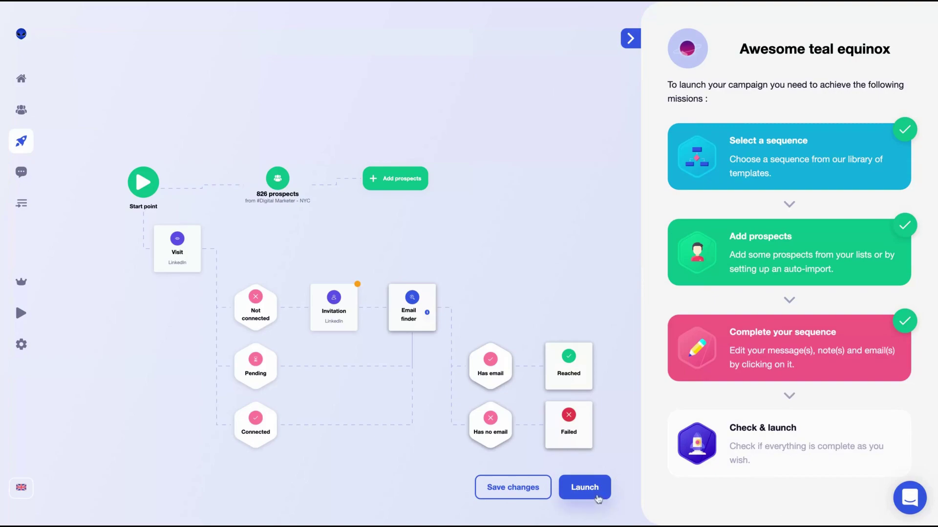
Begin launching the Ad Astra campaign from the campaign editor
click(584, 488)
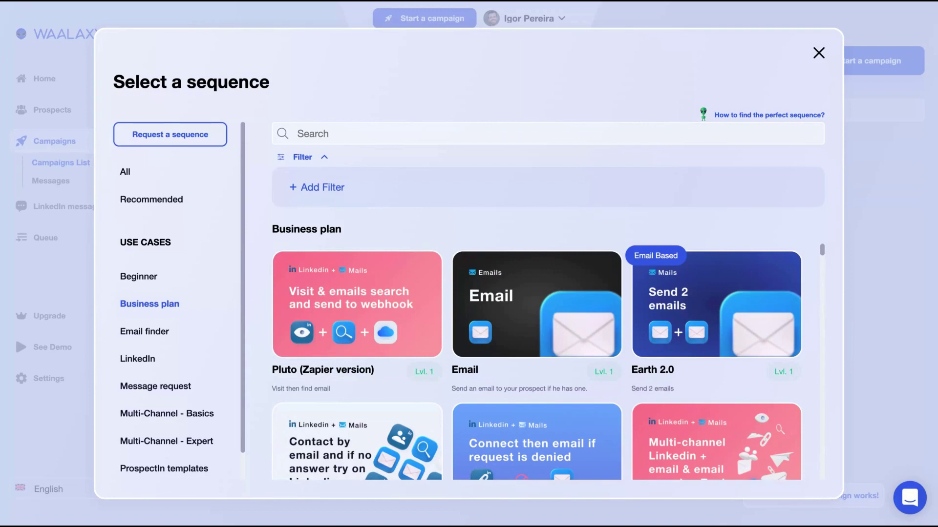
Close the Select a sequence dialog to return to My campaigns
click(818, 53)
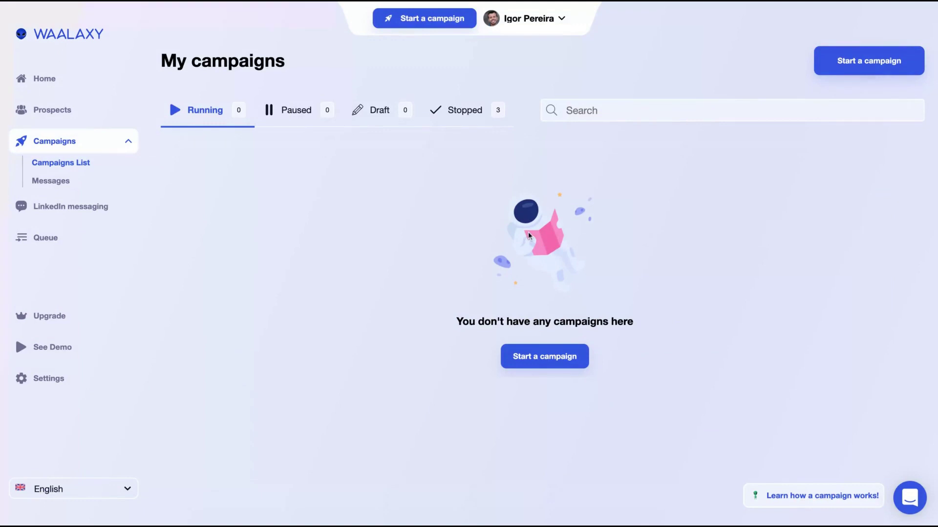